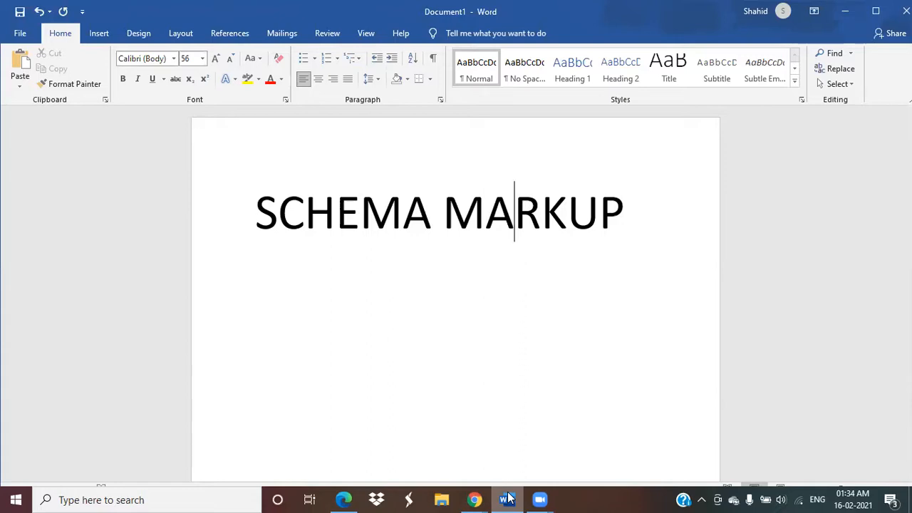
# Step: Switch to the incognito Chrome window and close the PageSpeed Insights page
pyautogui.moveTo(558, 498)
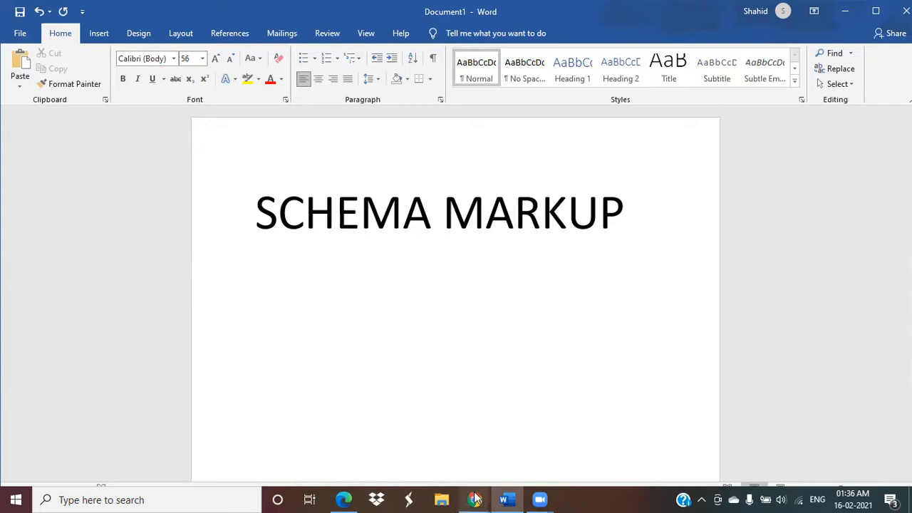
pyautogui.moveTo(475, 498)
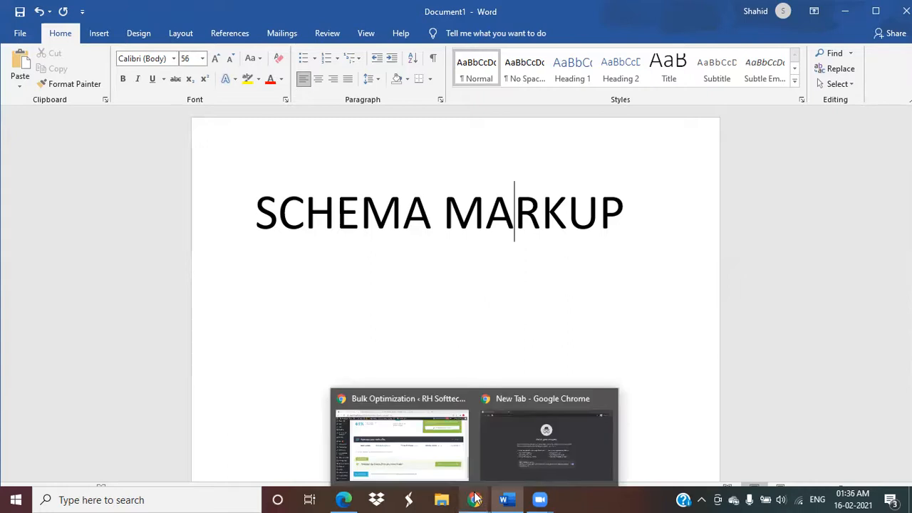
pyautogui.click(507, 449)
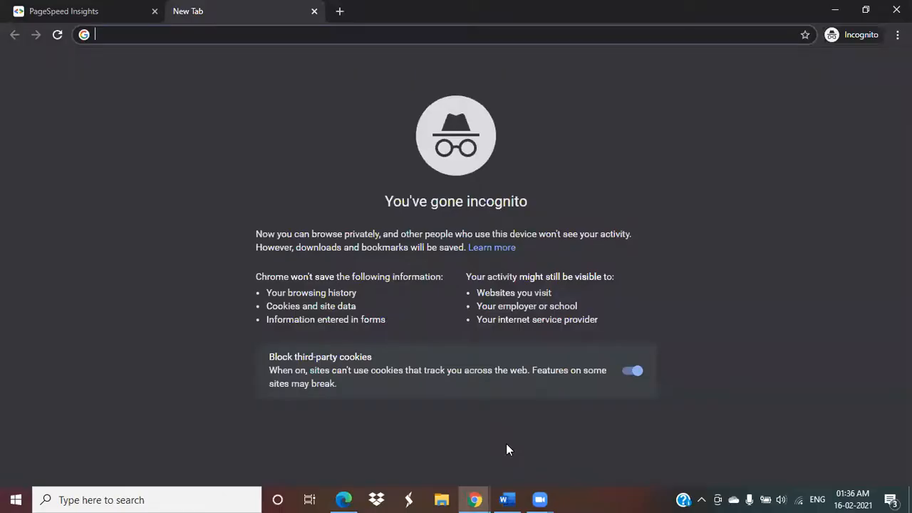
pyautogui.click(154, 11)
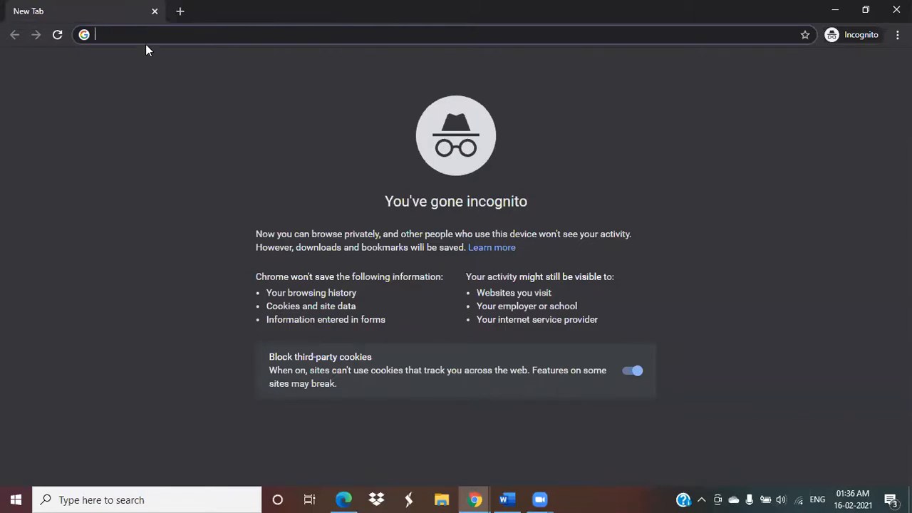
# Step: Search Google for "schema generator" and open the TechnicalSEO.com Schema Markup Generator (JSON-LD)
pyautogui.write('sche')
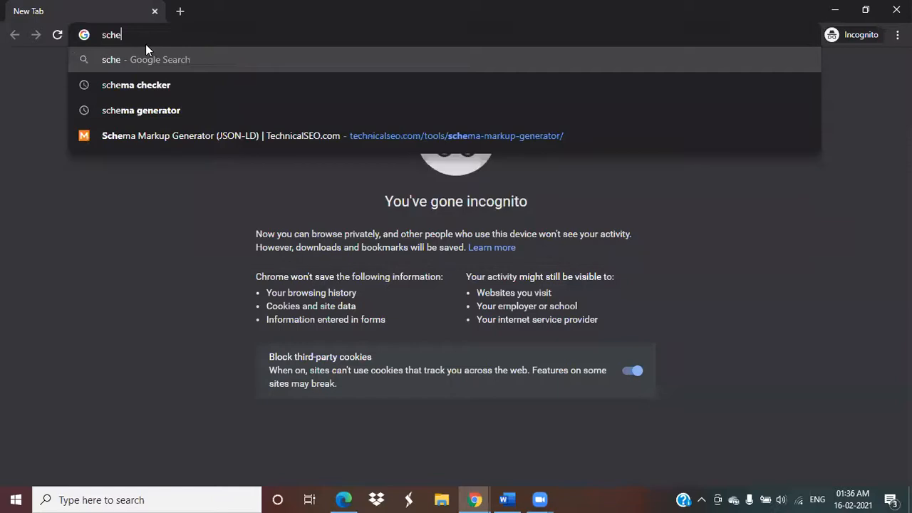
pyautogui.write('ma')
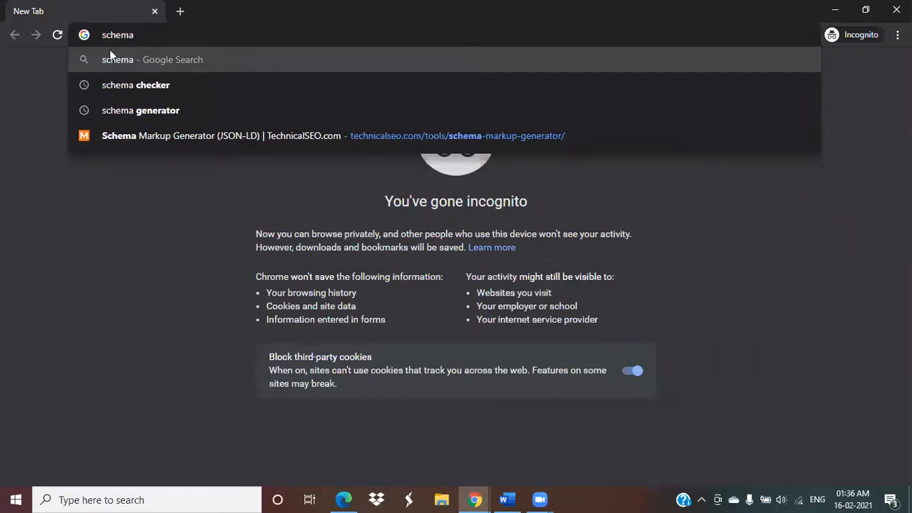
pyautogui.click(115, 111)
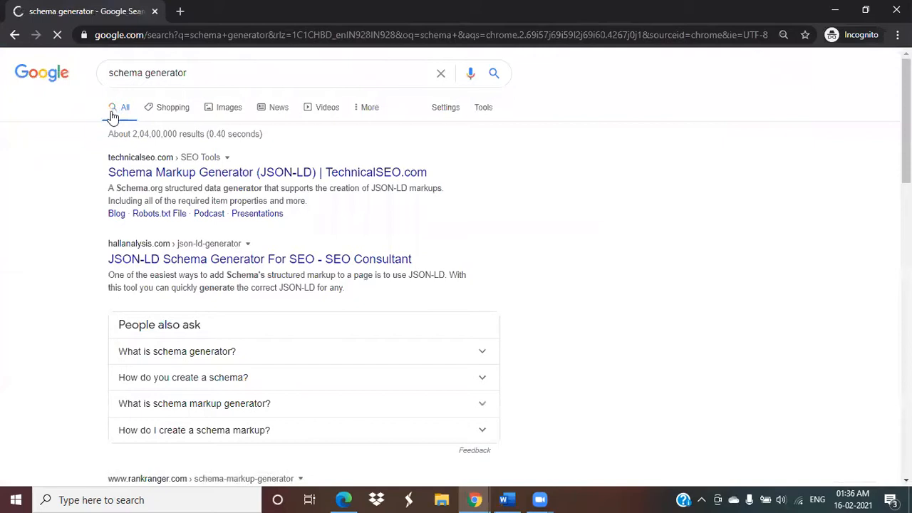
pyautogui.click(161, 178)
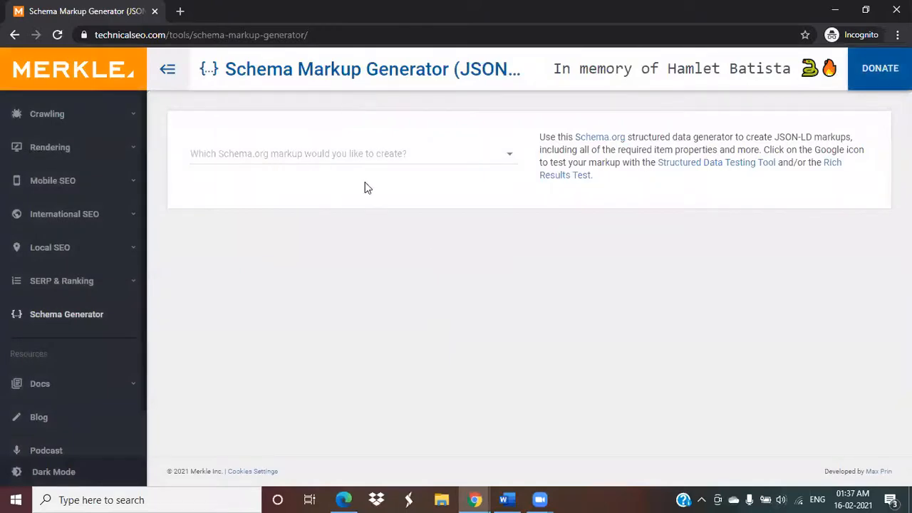
# Step: Choose Product as the Schema.org markup type to create
pyautogui.click(509, 159)
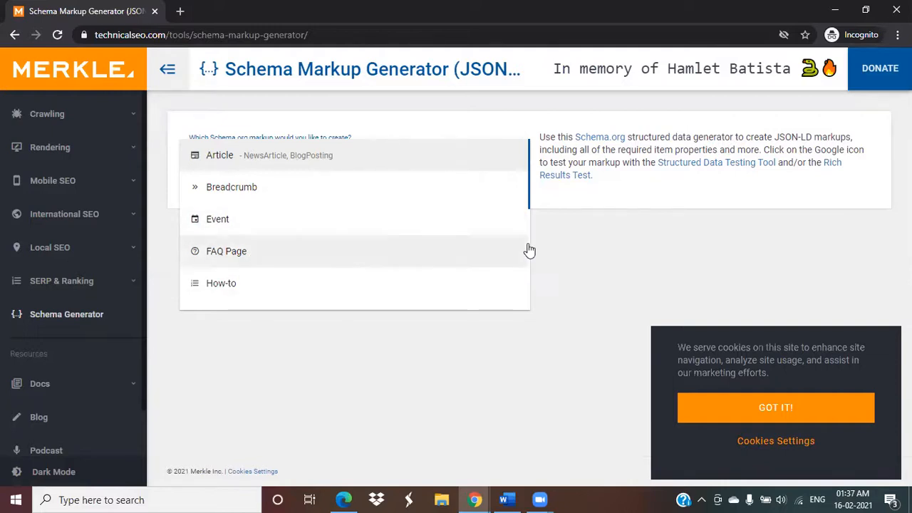
pyautogui.click(525, 203)
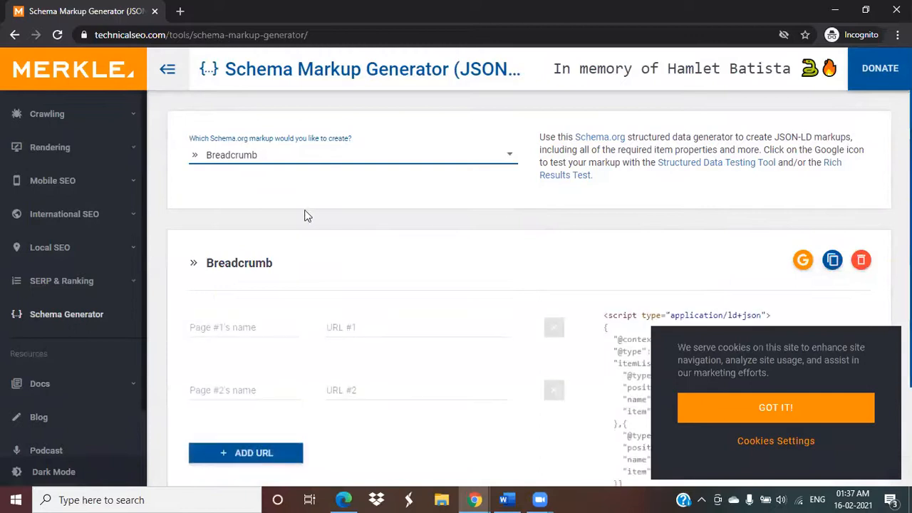
pyautogui.click(200, 158)
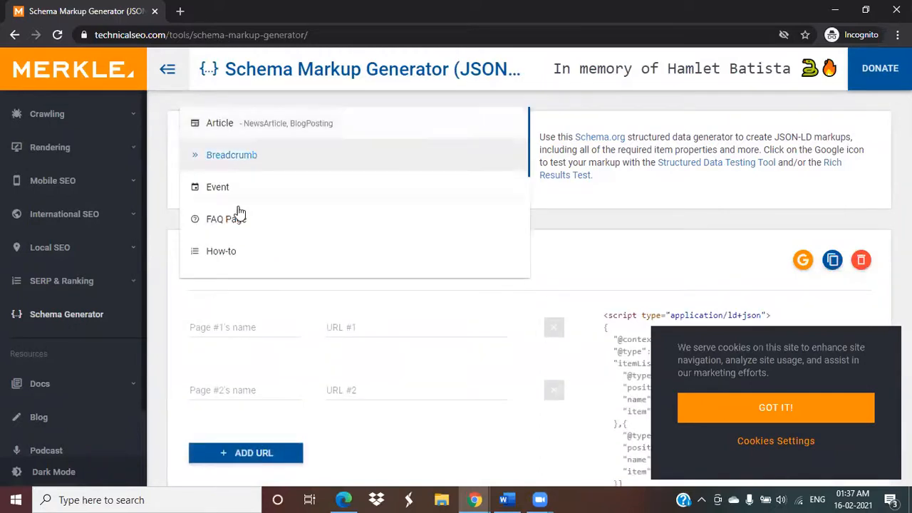
pyautogui.scroll(-2, 357, 238)
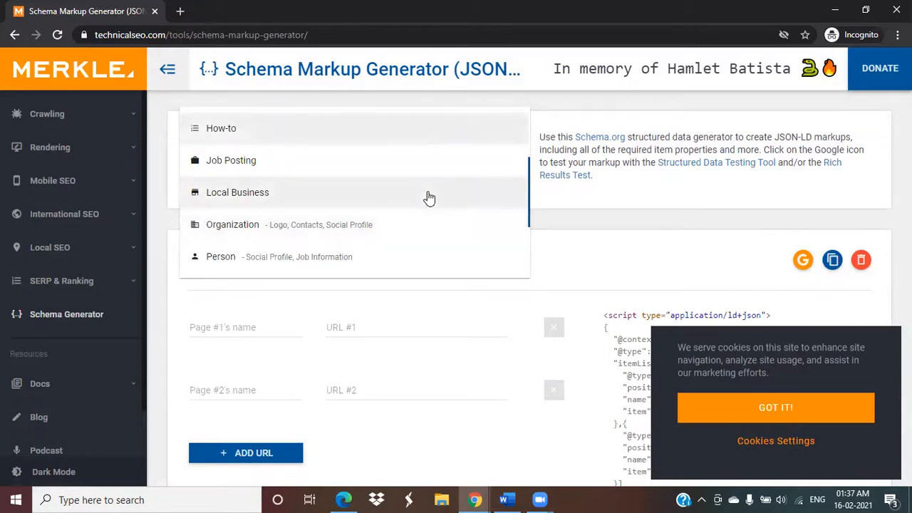
pyautogui.scroll(-2, 428, 197)
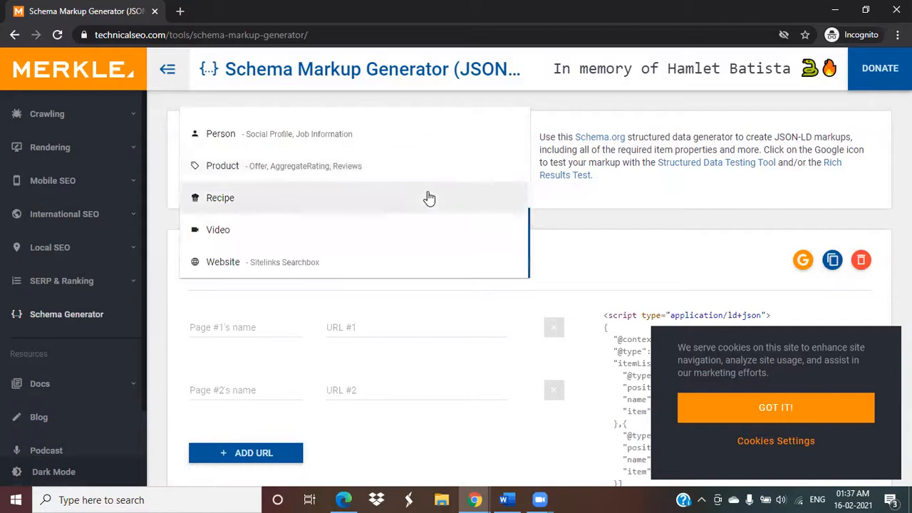
pyautogui.click(370, 171)
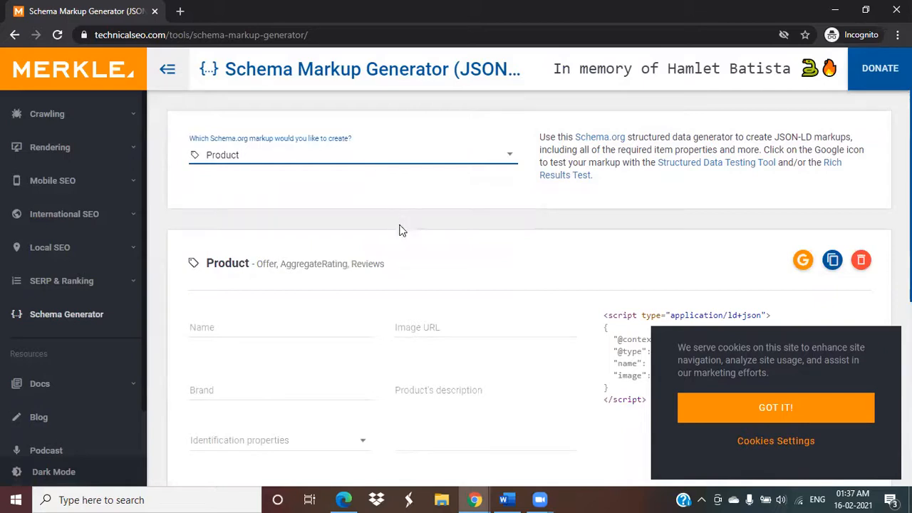
pyautogui.click(264, 332)
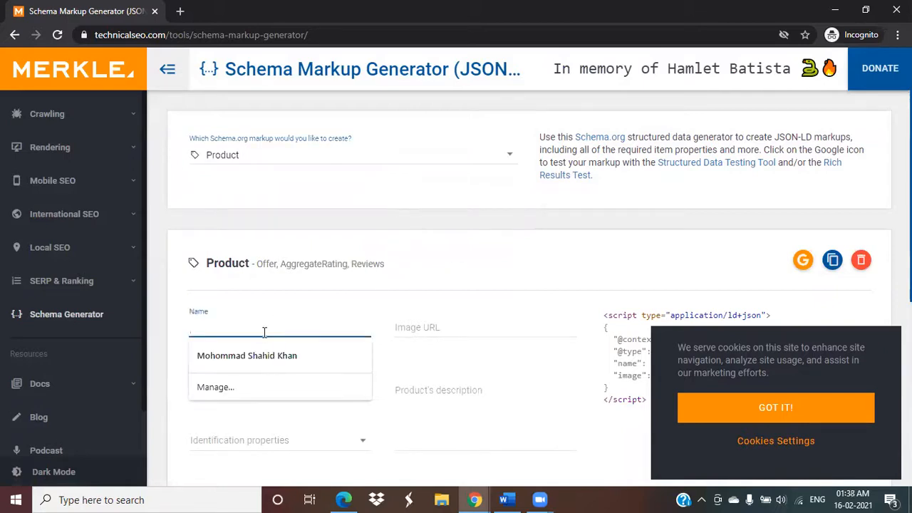
pyautogui.click(432, 326)
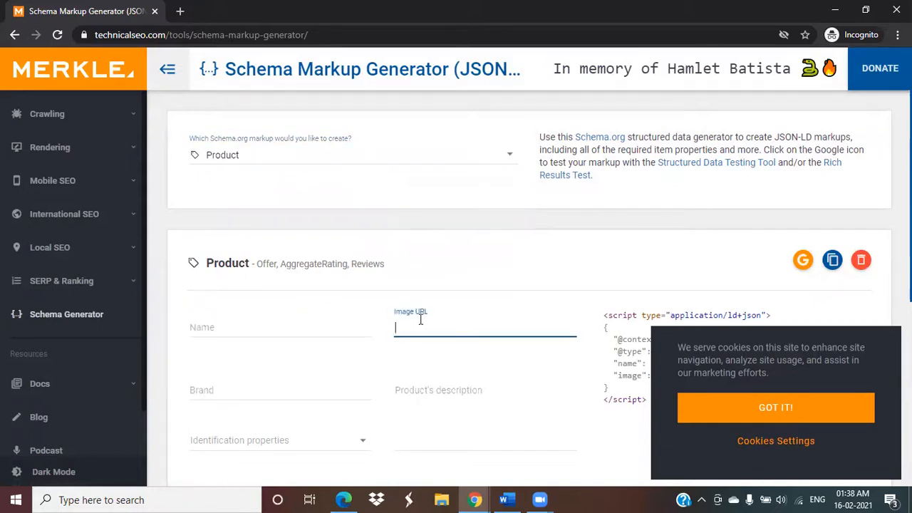
# Step: Open the rhsofttech.com website in a new browser tab
pyautogui.hotkey('ctrl', 't')
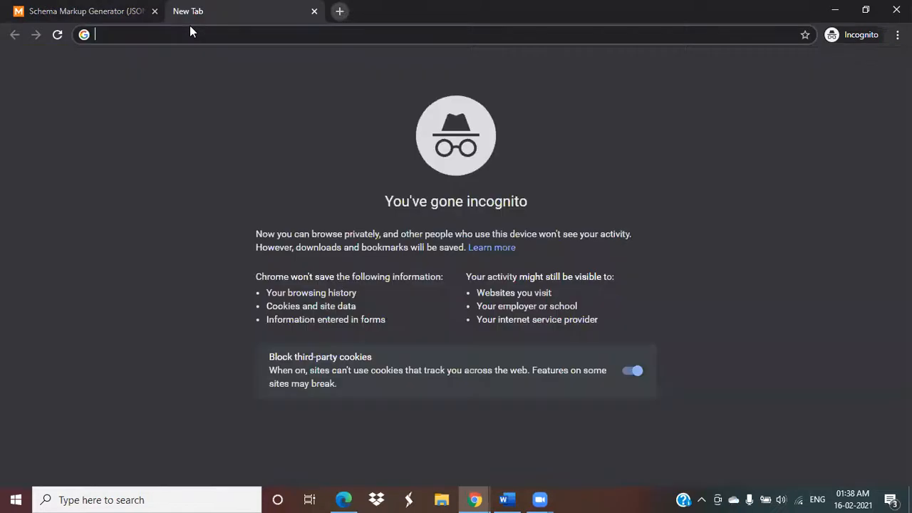
pyautogui.write('sap')
pyautogui.press('BackSpace')
pyautogui.press('BackSpace')
pyautogui.press('BackSpace')
pyautogui.write('rhsoft')
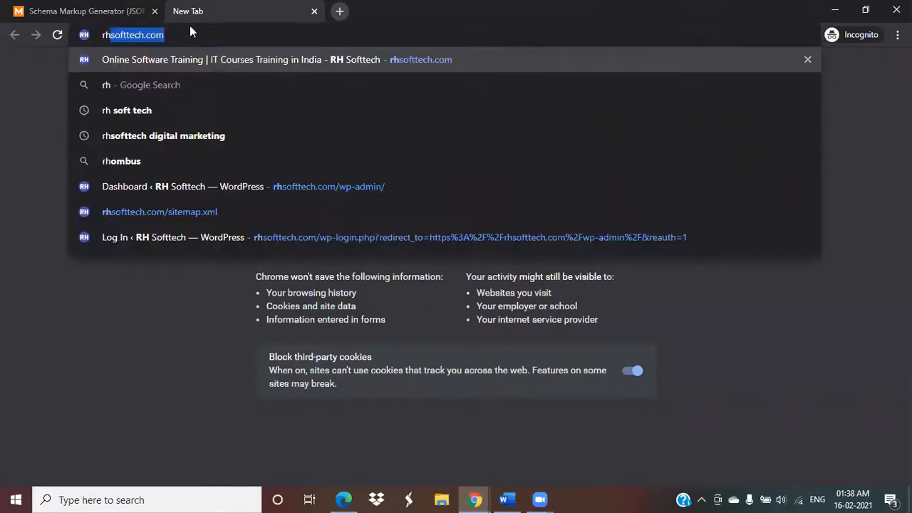
pyautogui.click(157, 59)
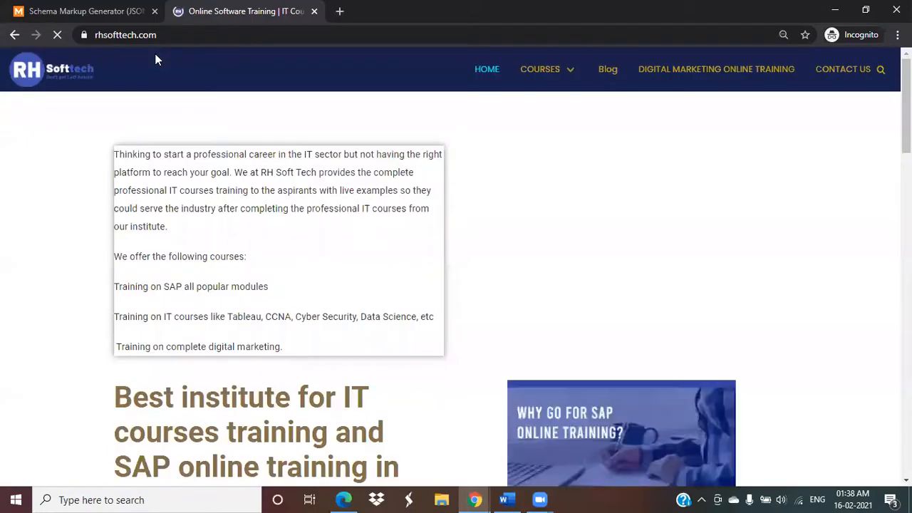
# Step: Open the SAP BASIS page from the site's SAP technical courses and look over its course description
pyautogui.moveTo(555, 71)
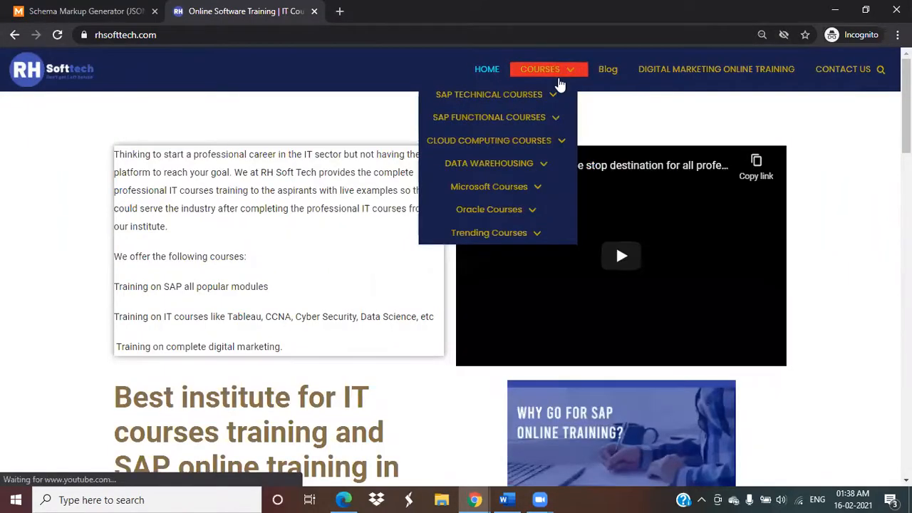
pyautogui.moveTo(556, 102)
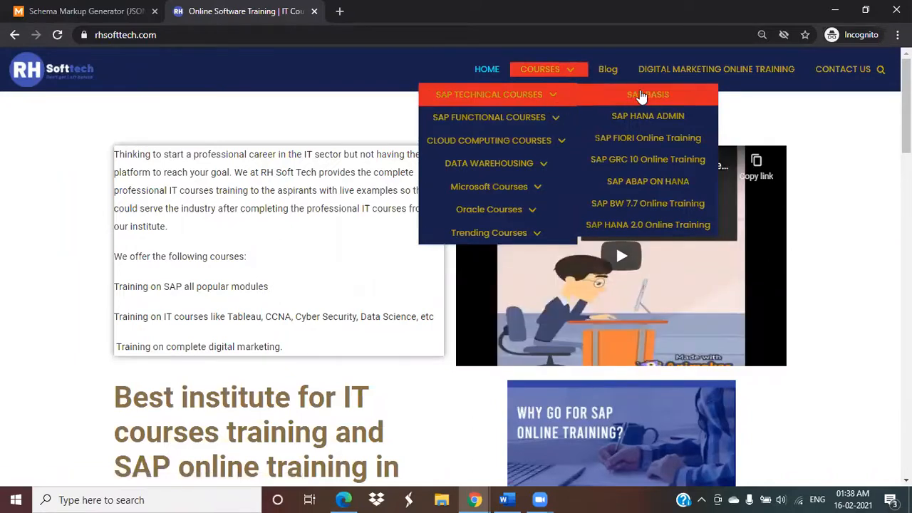
pyautogui.click(641, 96)
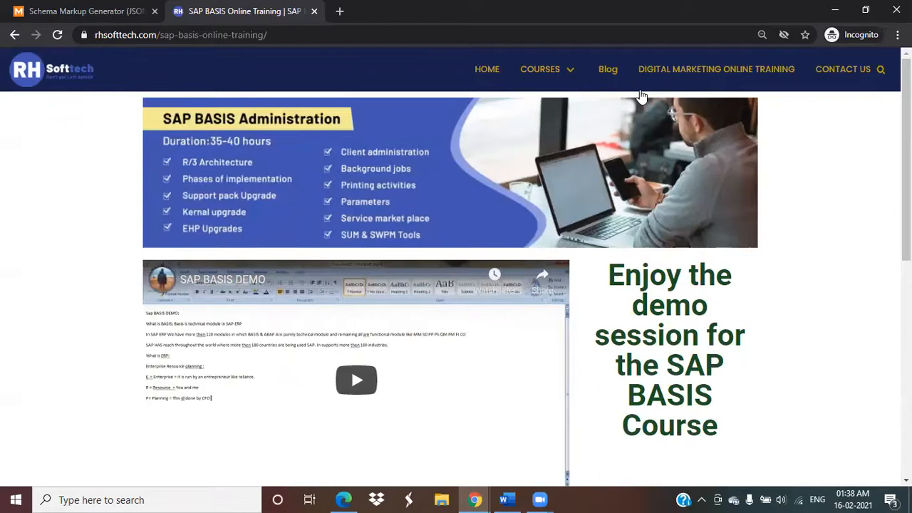
pyautogui.scroll(-2, 641, 95)
pyautogui.scroll(-3, 641, 95)
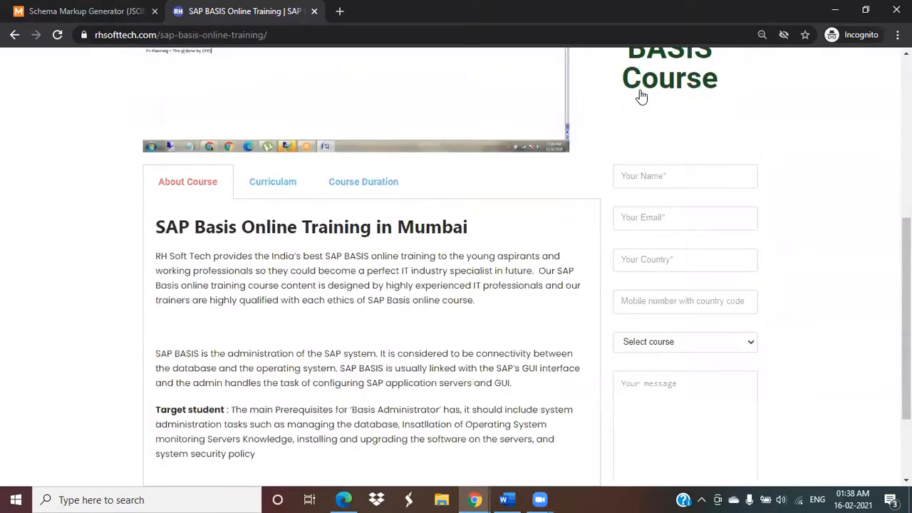
pyautogui.scroll(1, 641, 96)
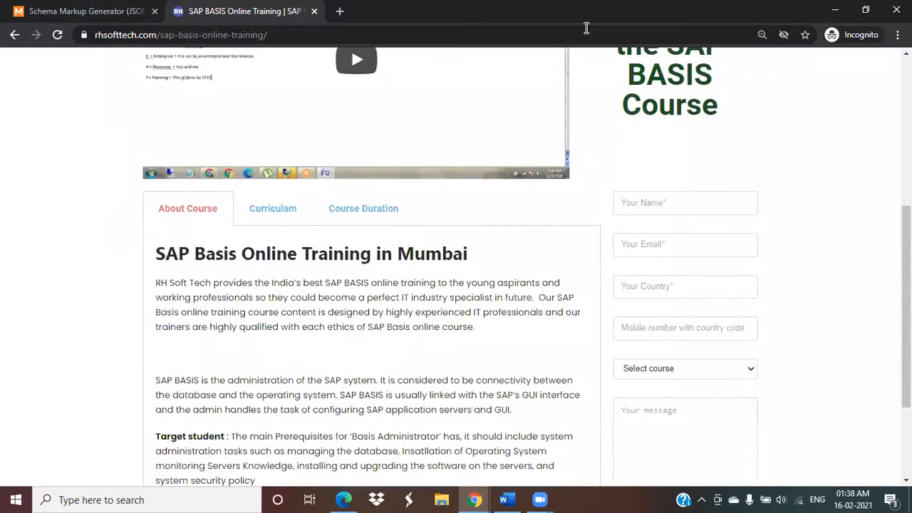
# Step: Return to the schema generator and enter "SAP BASIS Online Training" as the product name
pyautogui.click(105, 9)
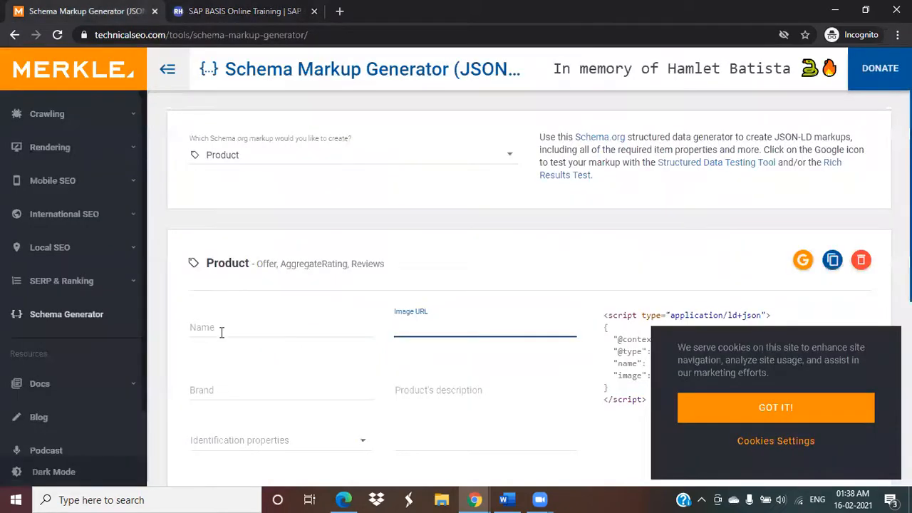
pyautogui.click(221, 329)
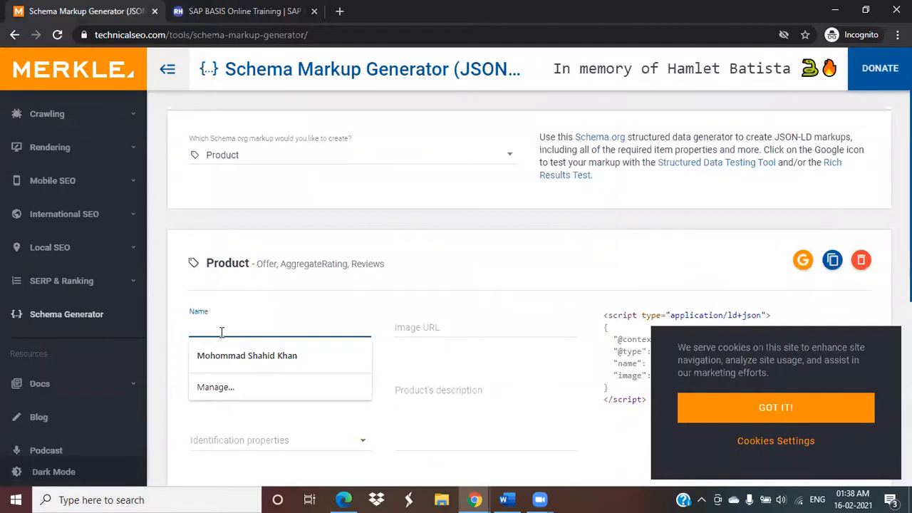
pyautogui.write('SA')
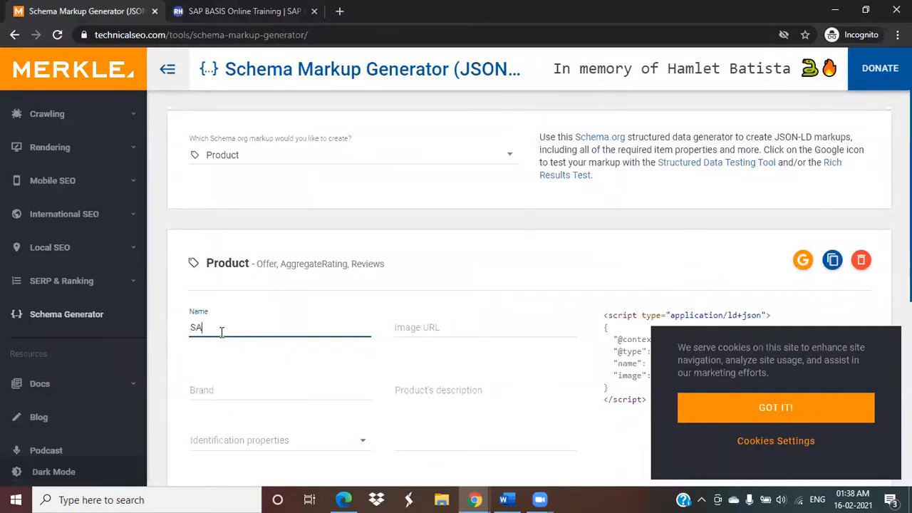
pyautogui.write('P BASIS Online Training')
# Step: Copy the address of the SAP BASIS Administration banner from the course page and paste it as the product's image URL
pyautogui.click(415, 328)
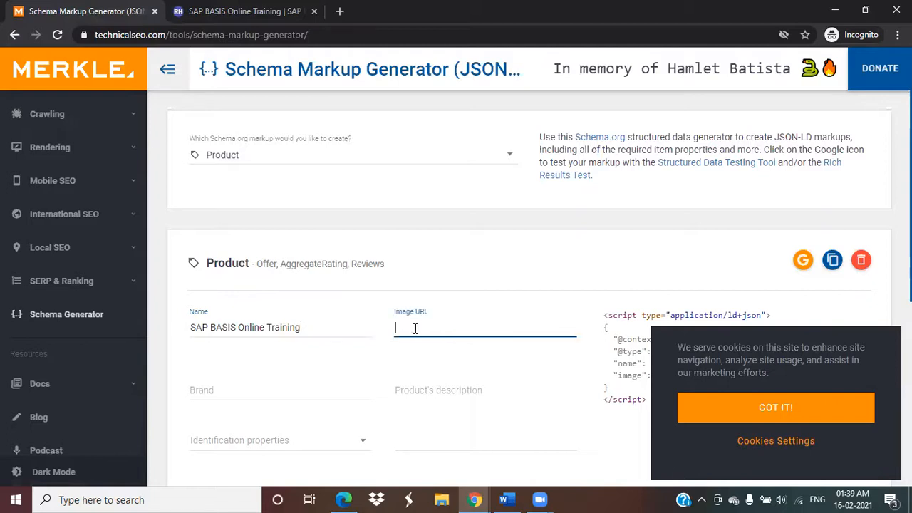
pyautogui.click(231, 16)
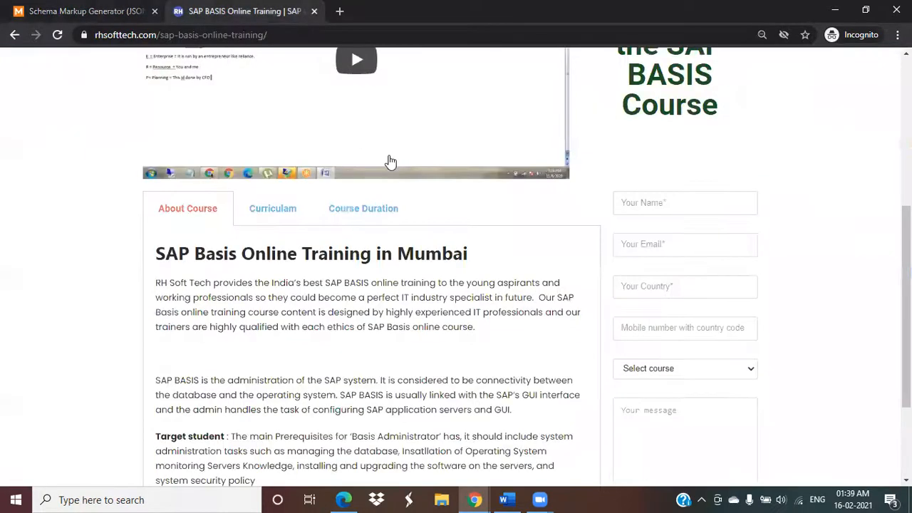
pyautogui.scroll(5, 449, 256)
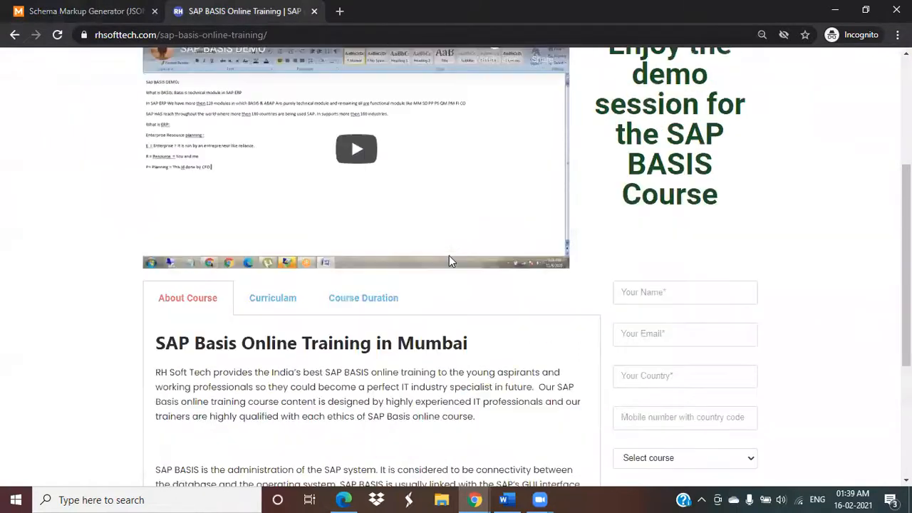
pyautogui.rightClick(458, 221)
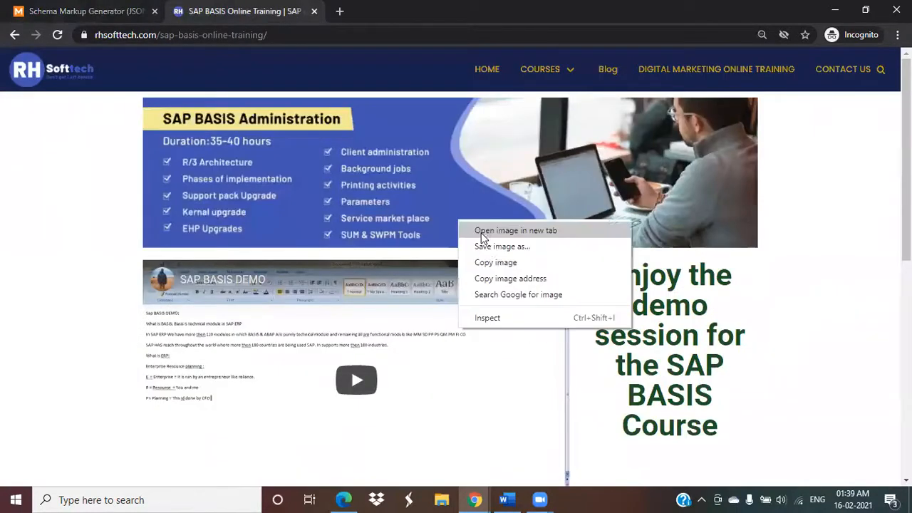
pyautogui.click(489, 279)
pyautogui.click(114, 12)
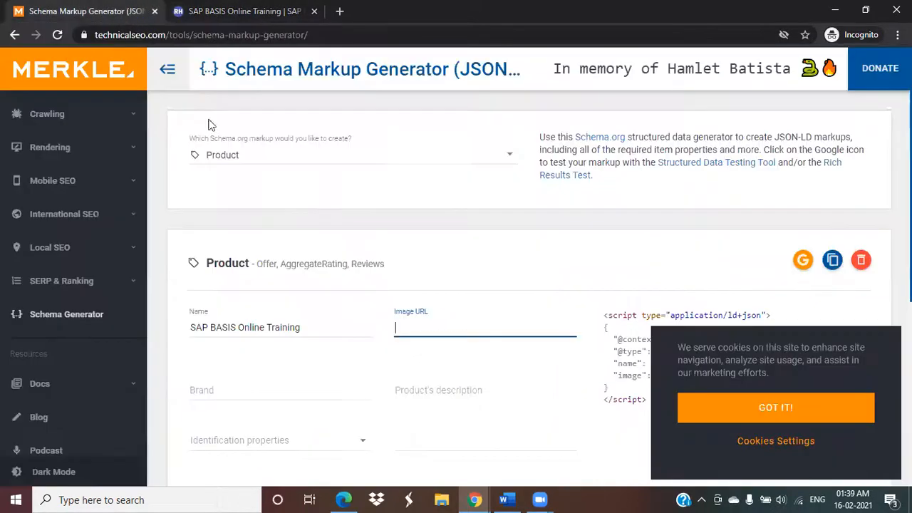
pyautogui.hotkey('ctrl', 'v')
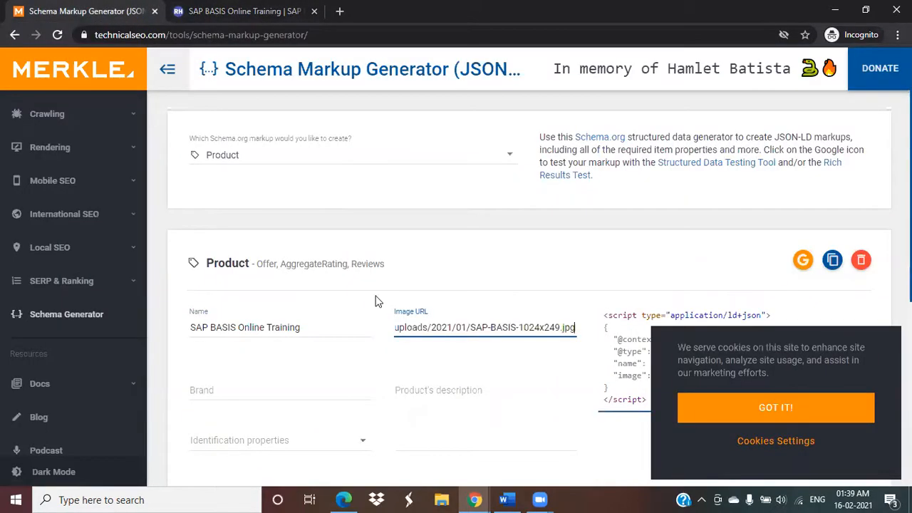
# Step: Enter "RH Soft Tech" as the product's brand
pyautogui.click(248, 389)
pyautogui.write('RH SOf')
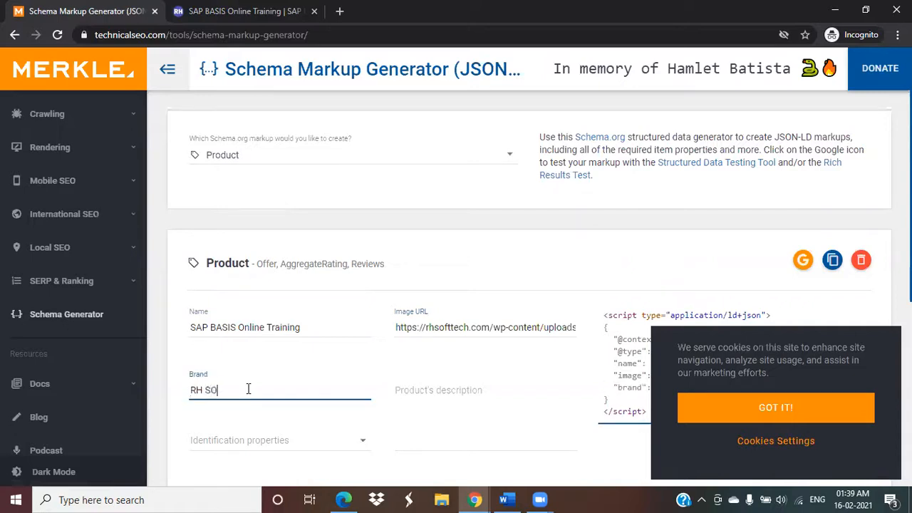
pyautogui.press('BackSpace')
pyautogui.press('BackSpace')
pyautogui.write('oft Tech')
# Step: Copy the first About Course paragraph from the SAP BASIS page and paste it as the product's description
pyautogui.click(412, 392)
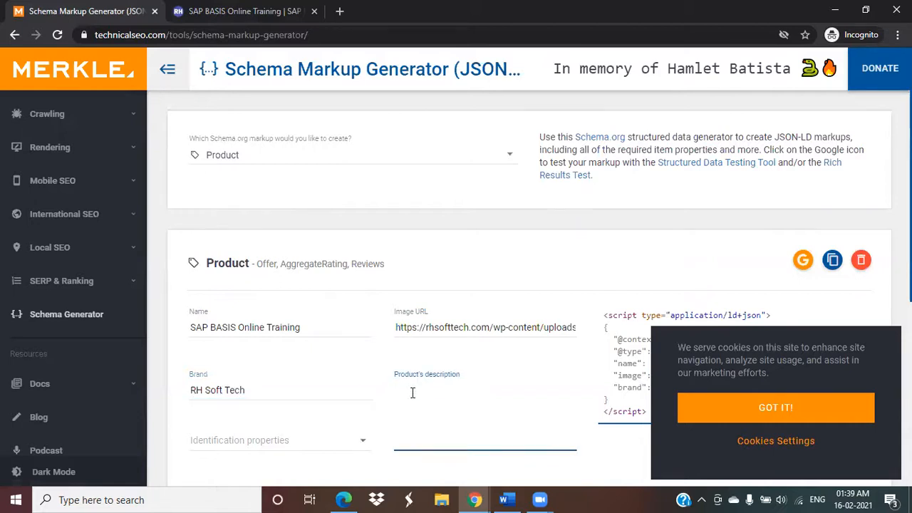
pyautogui.click(245, 11)
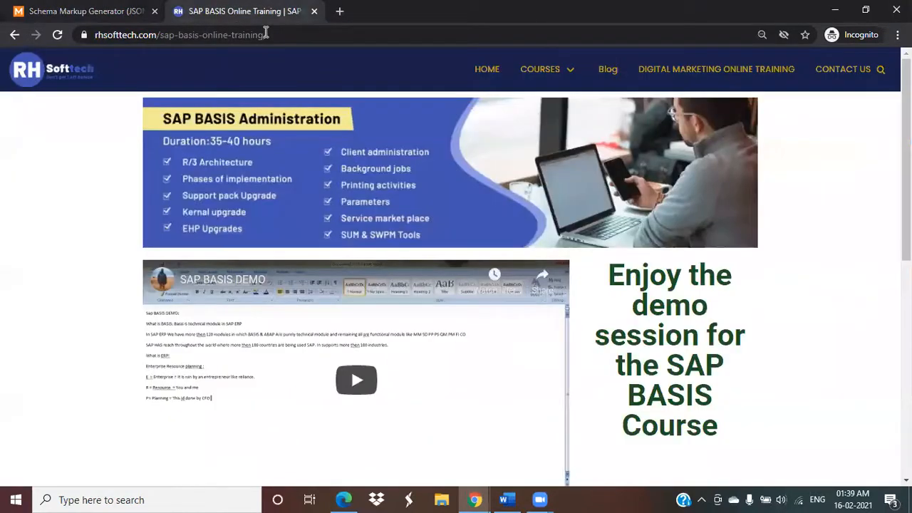
pyautogui.press('pagedown')
pyautogui.scroll(-3, 150, 125)
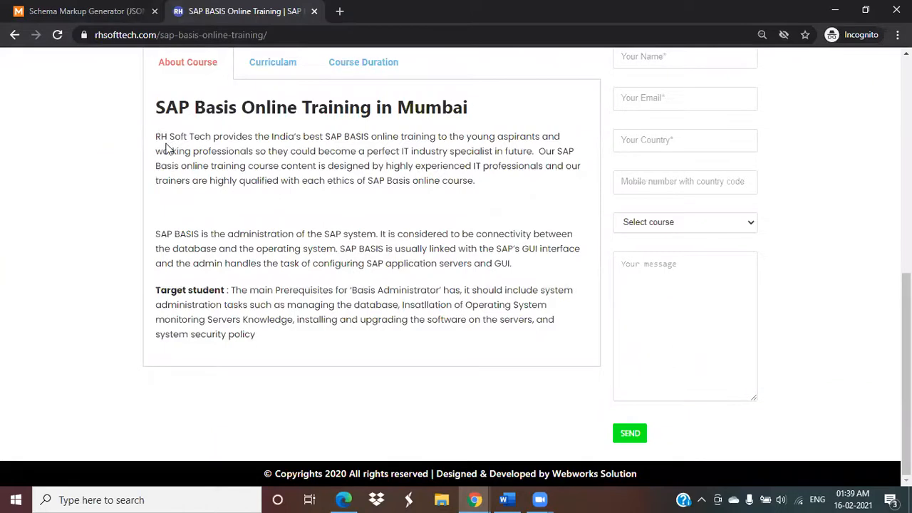
pyautogui.moveTo(152, 141); pyautogui.dragTo(164, 138)
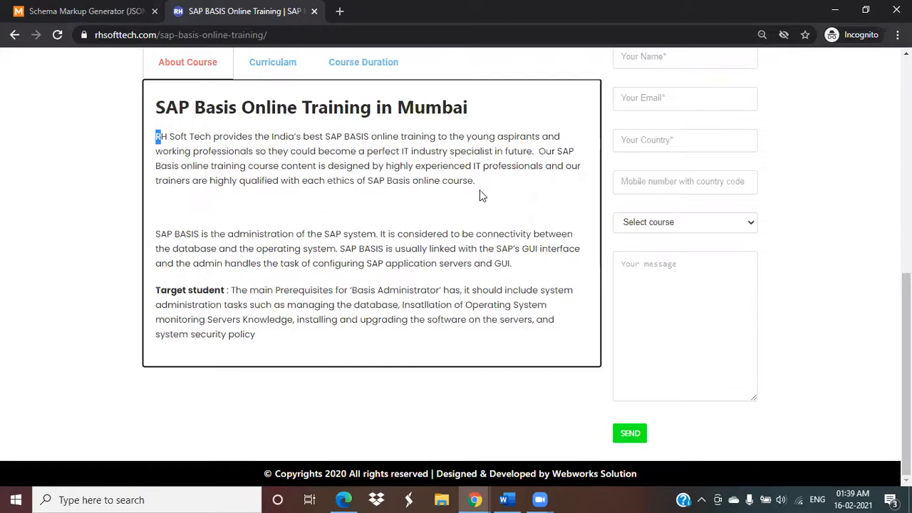
pyautogui.moveTo(484, 181); pyautogui.dragTo(150, 135)
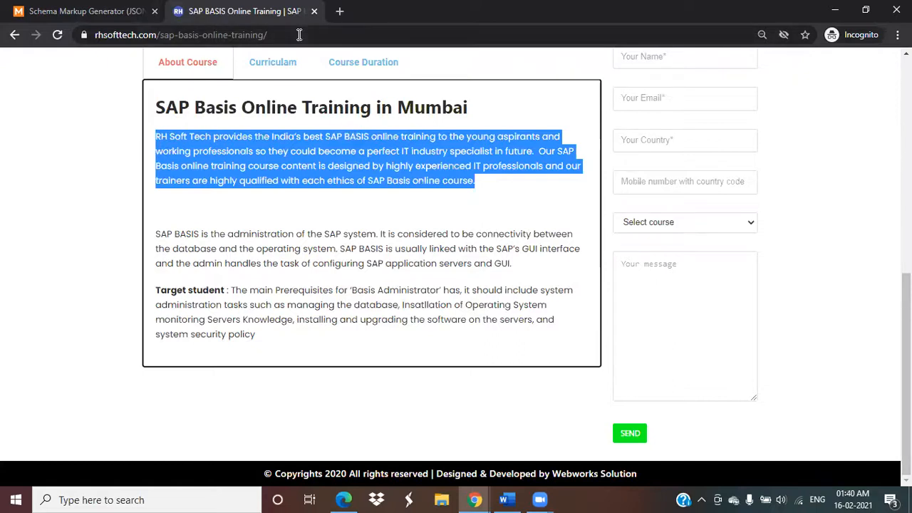
pyautogui.click(117, 16)
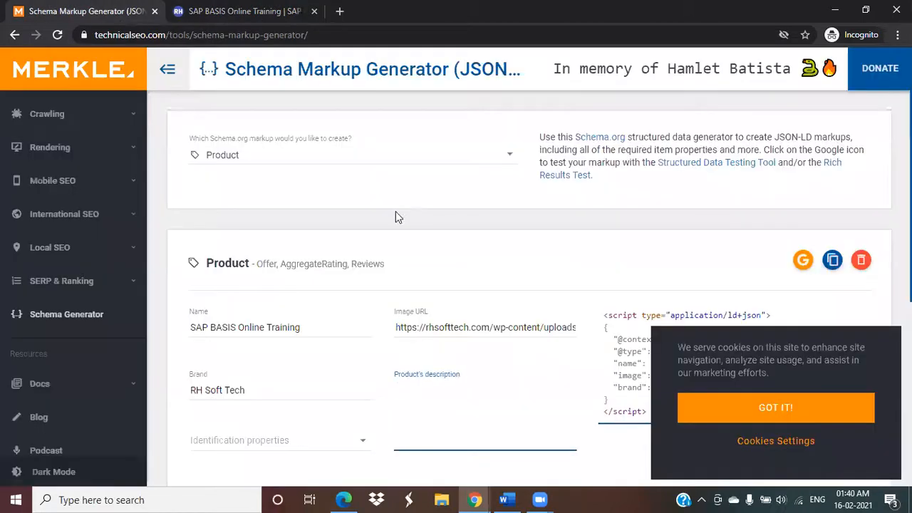
pyautogui.hotkey('ctrl', 'v')
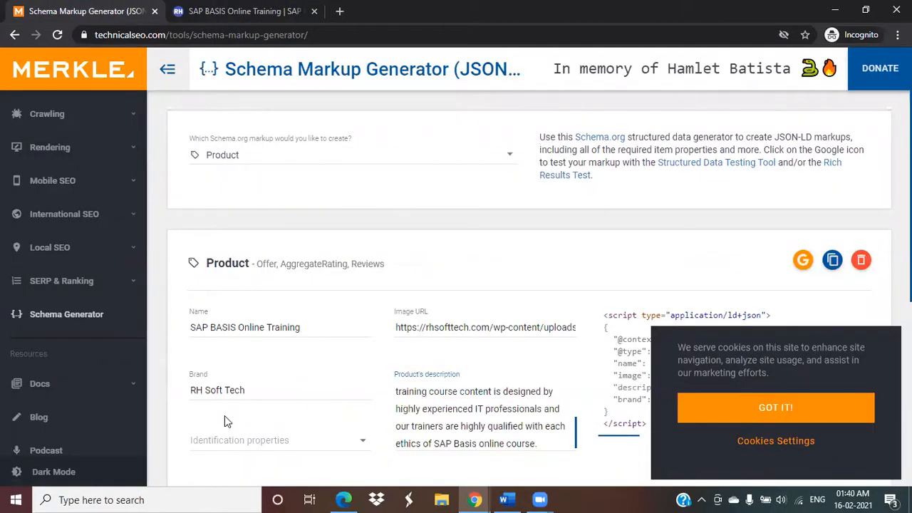
# Step: Search Google for "RH Soft Tech" in a new tab and examine the institute's Google reviews
pyautogui.scroll(-1, 225, 420)
pyautogui.scroll(-5, 225, 420)
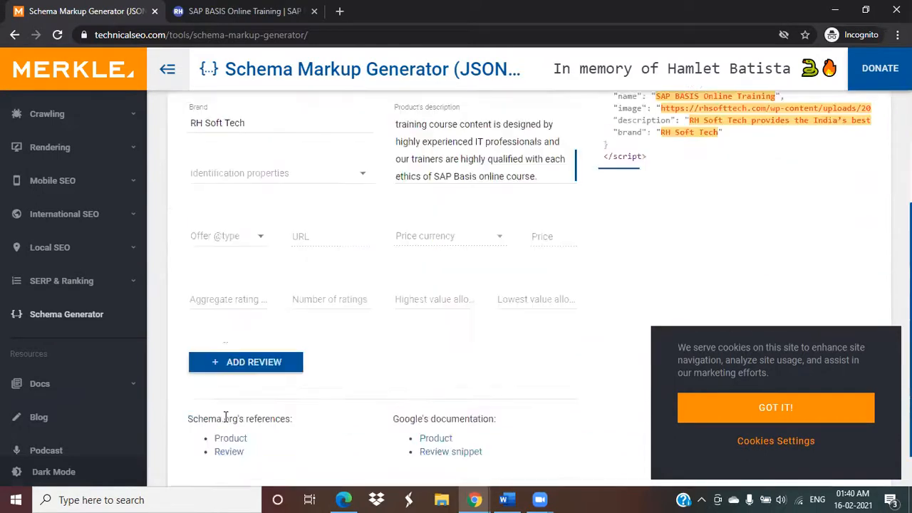
pyautogui.scroll(1, 225, 420)
pyautogui.scroll(2, 225, 416)
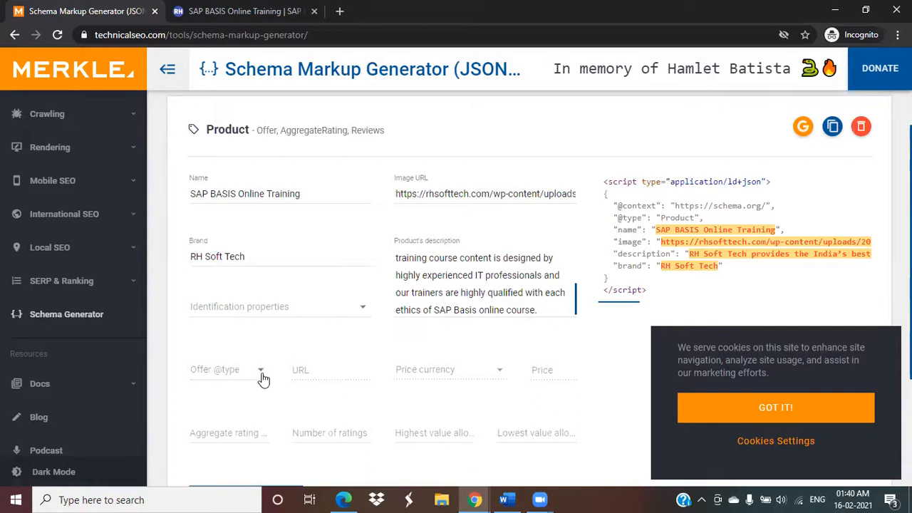
pyautogui.scroll(-1, 263, 377)
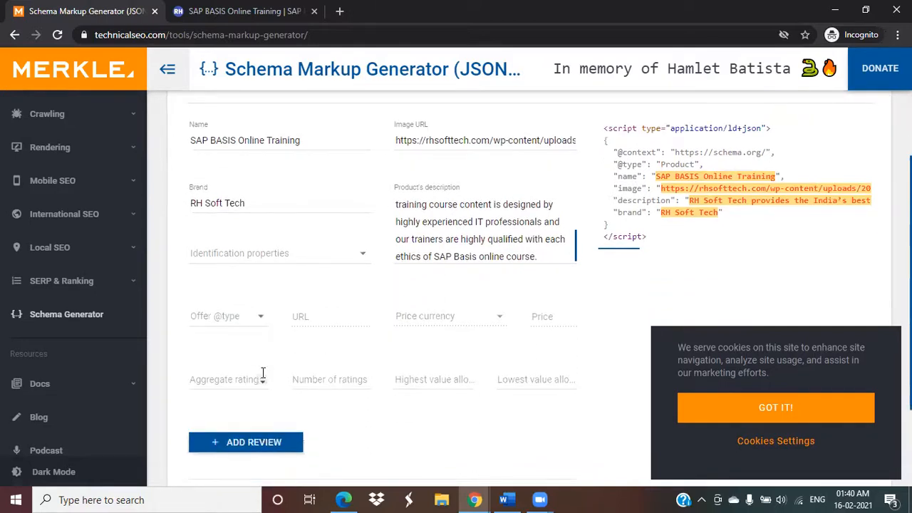
pyautogui.scroll(-1, 263, 373)
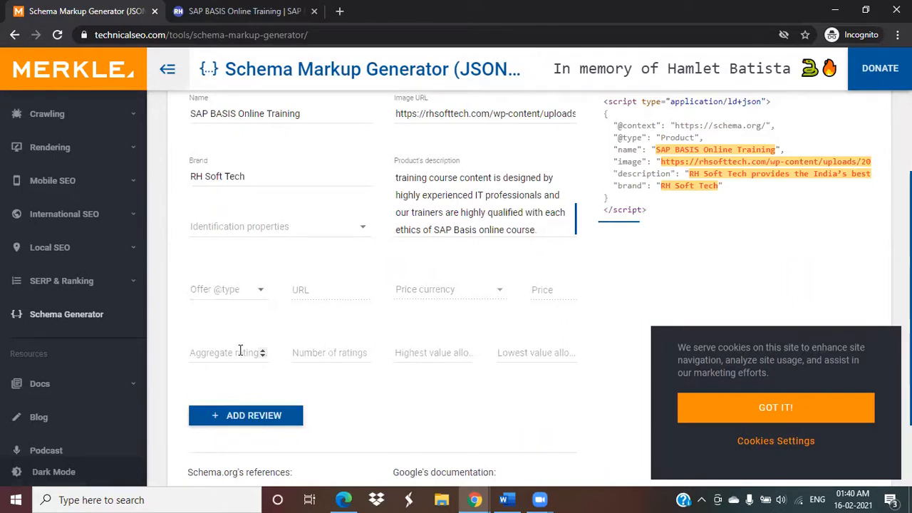
pyautogui.click(350, 28)
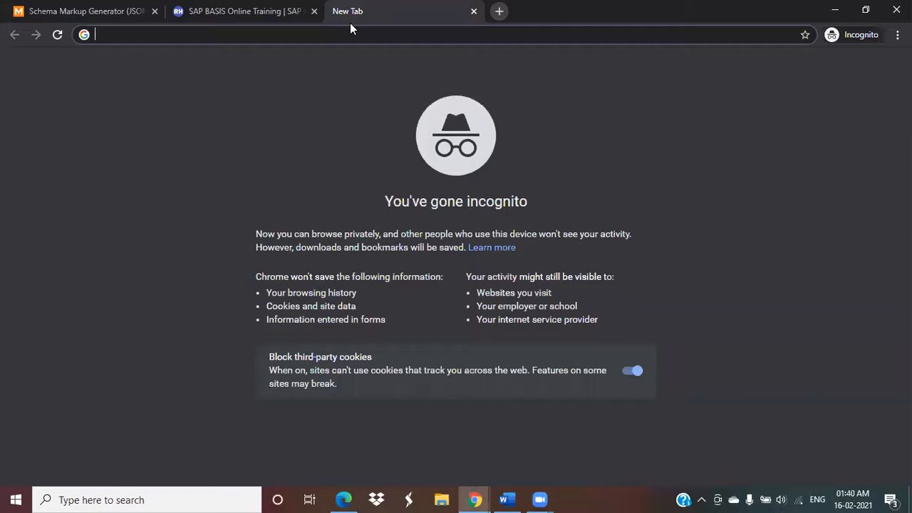
pyautogui.write('RH Soft Tech')
pyautogui.press('Return')
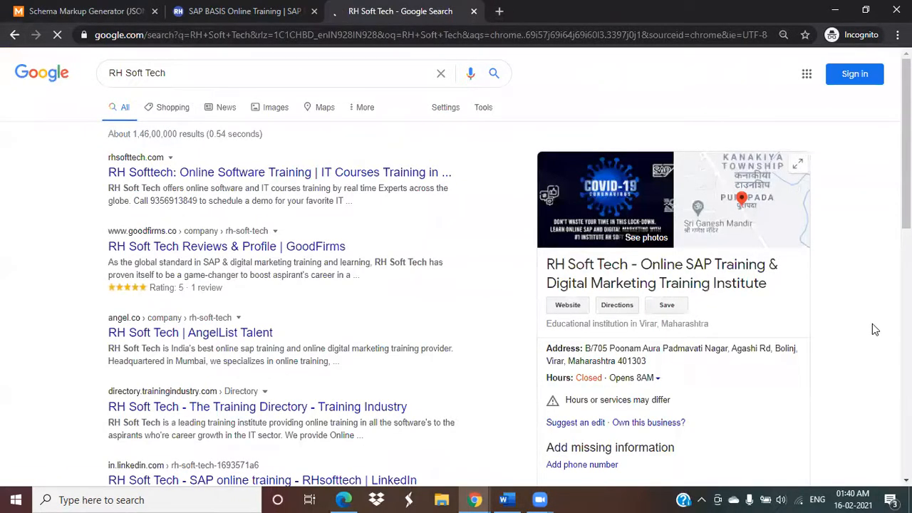
pyautogui.scroll(-2, 875, 329)
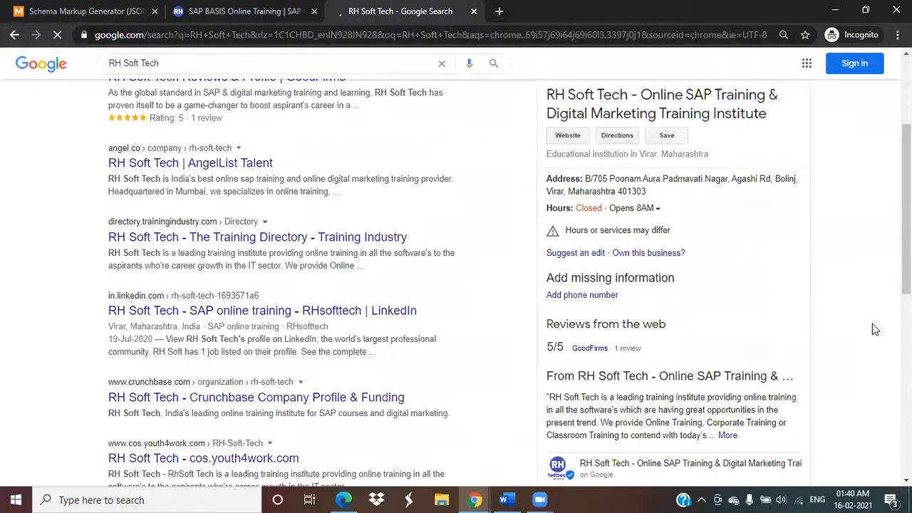
pyautogui.scroll(-2, 875, 329)
pyautogui.scroll(-3, 875, 329)
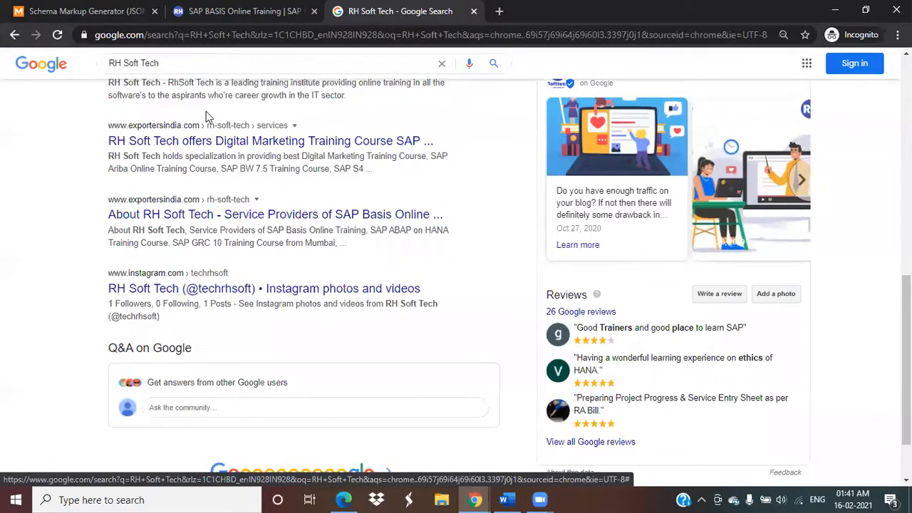
# Step: Return to the schema generator and set the aggregate rating to 4.9 with 26 ratings
pyautogui.click(119, 17)
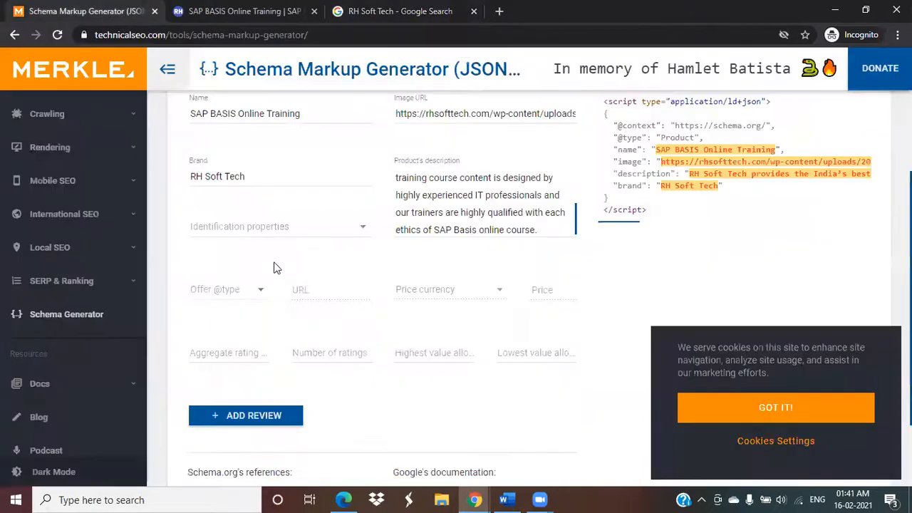
pyautogui.click(243, 354)
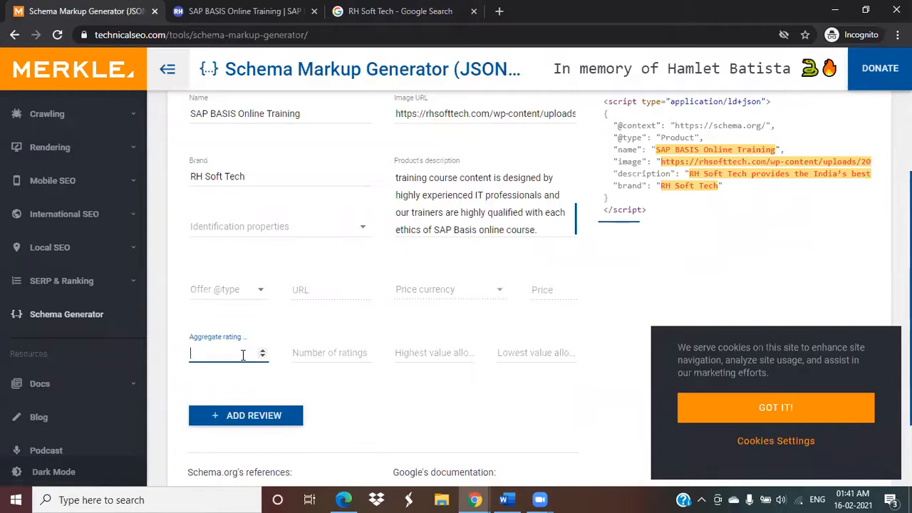
pyautogui.write('4.9')
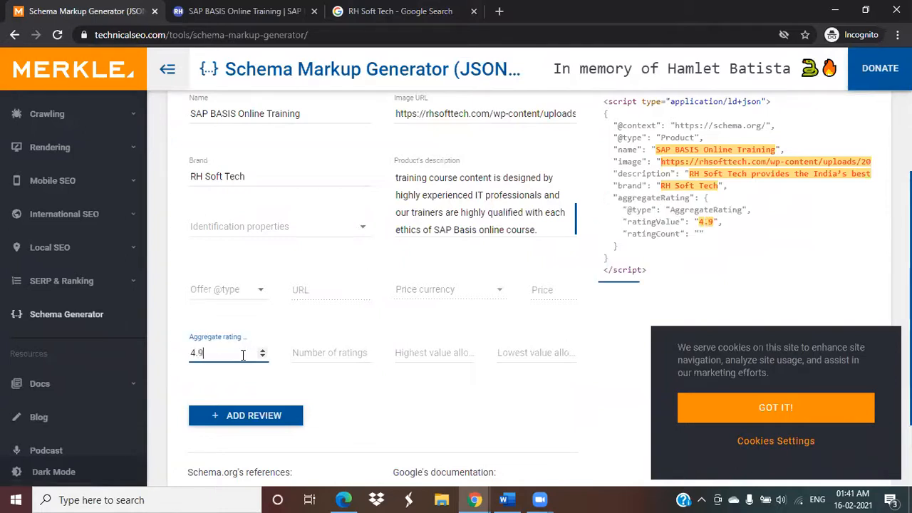
pyautogui.click(339, 345)
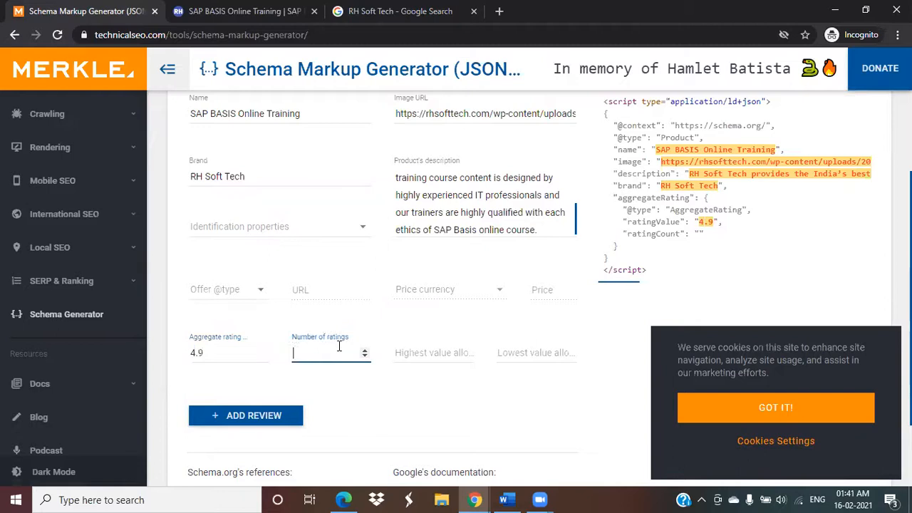
pyautogui.write('26')
# Step: Set the highest allowed rating value to 5 and the lowest to 2
pyautogui.click(451, 357)
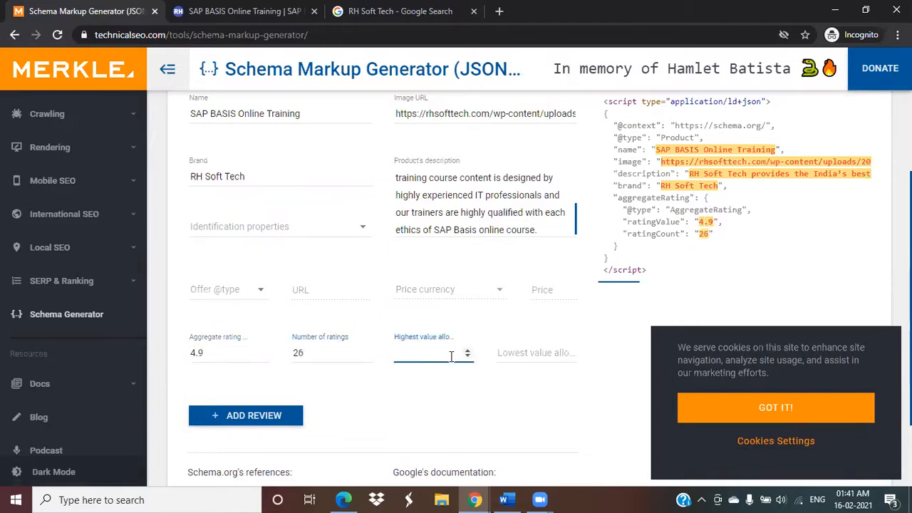
pyautogui.write('5')
pyautogui.click(521, 344)
pyautogui.write('4.')
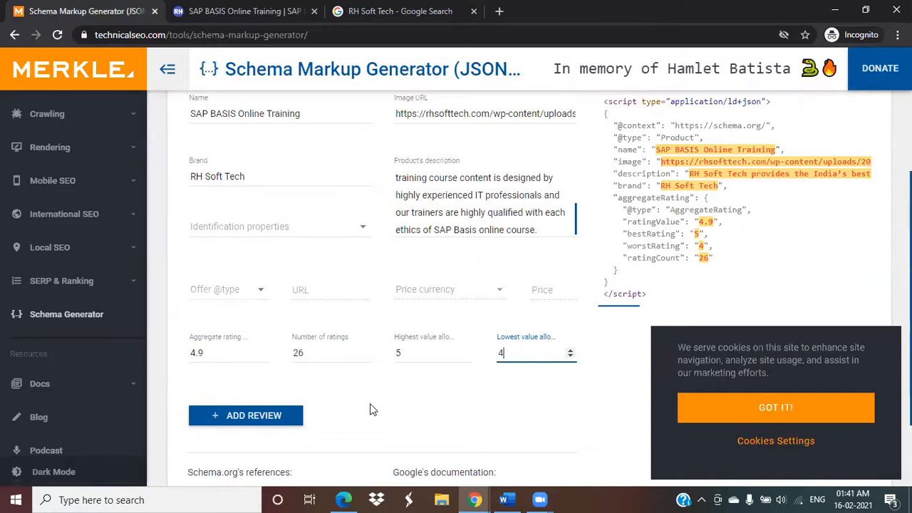
pyautogui.press('Down')
pyautogui.press('Down')
# Step: Copy the whole generated JSON-LD script and switch to the browser window with the RH Softtech WordPress admin
pyautogui.moveTo(653, 297); pyautogui.dragTo(602, 111)
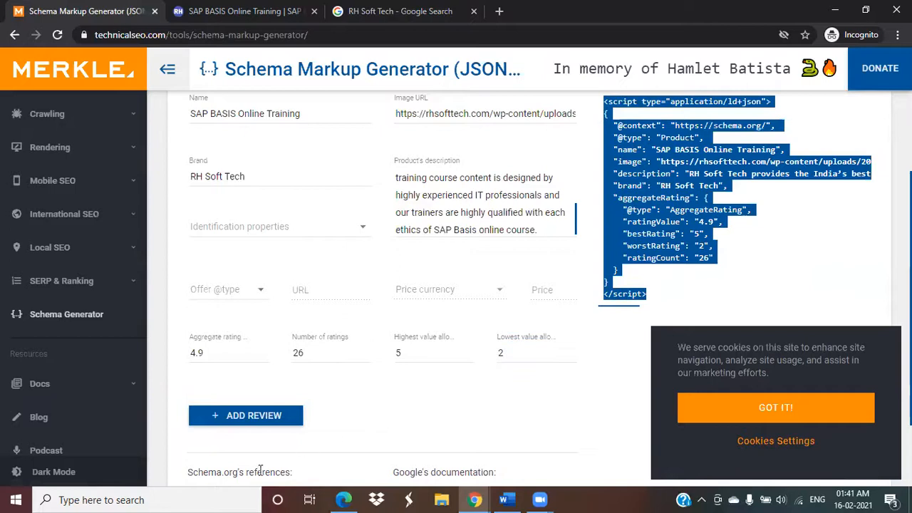
pyautogui.click(475, 499)
pyautogui.click(411, 454)
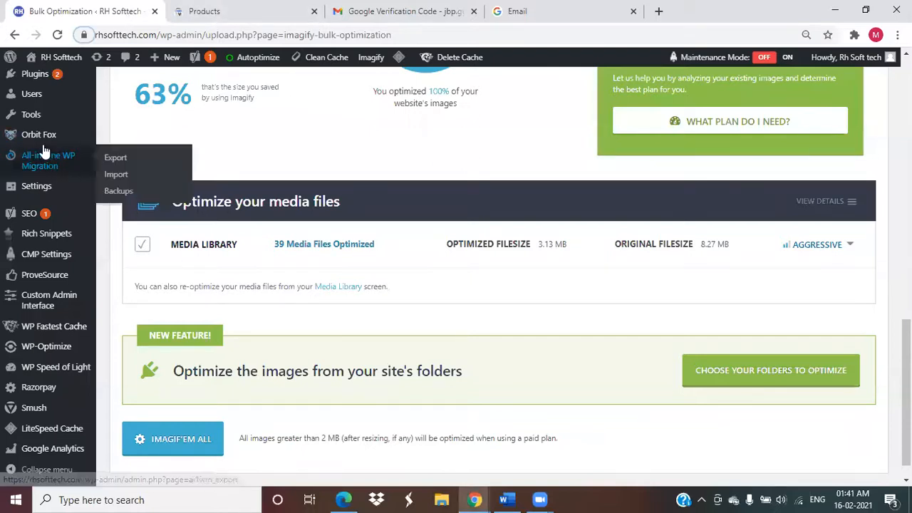
# Step: Open the list of all pages of the WordPress site
pyautogui.moveTo(105, 134)
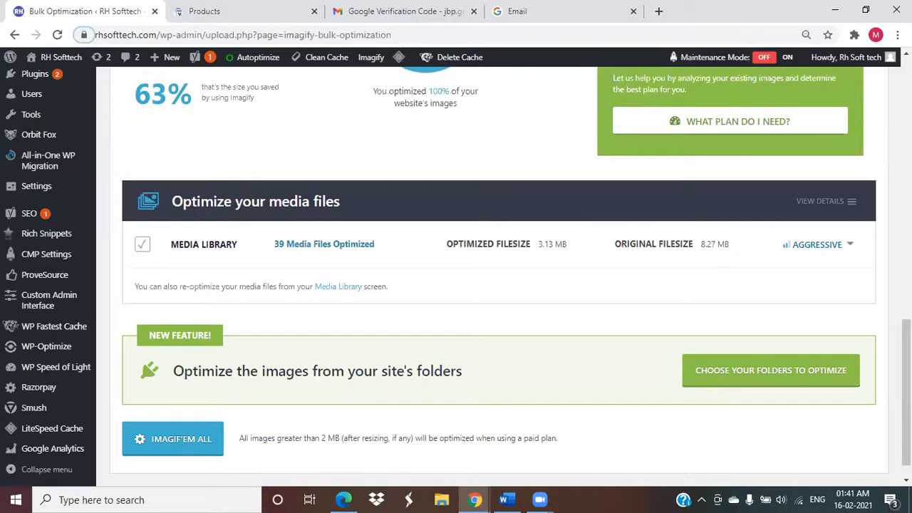
pyautogui.scroll(7, 498, 278)
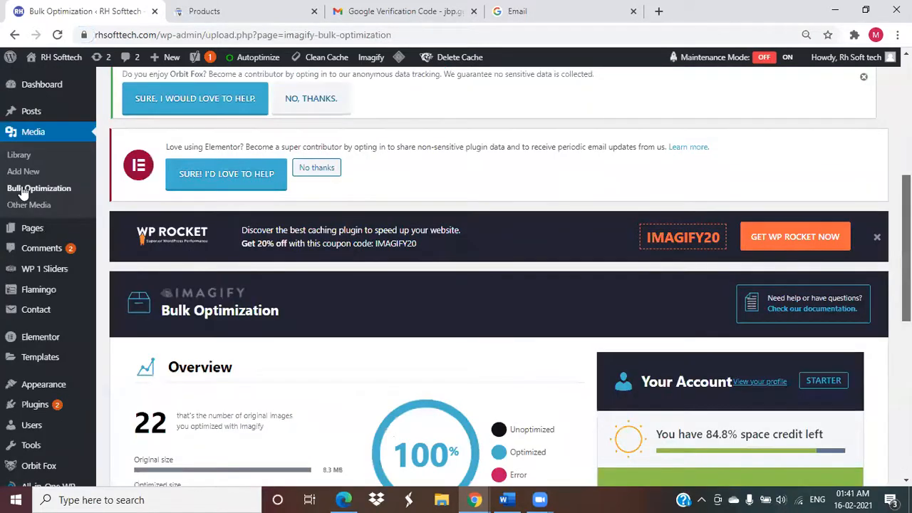
pyautogui.scroll(4, 21, 191)
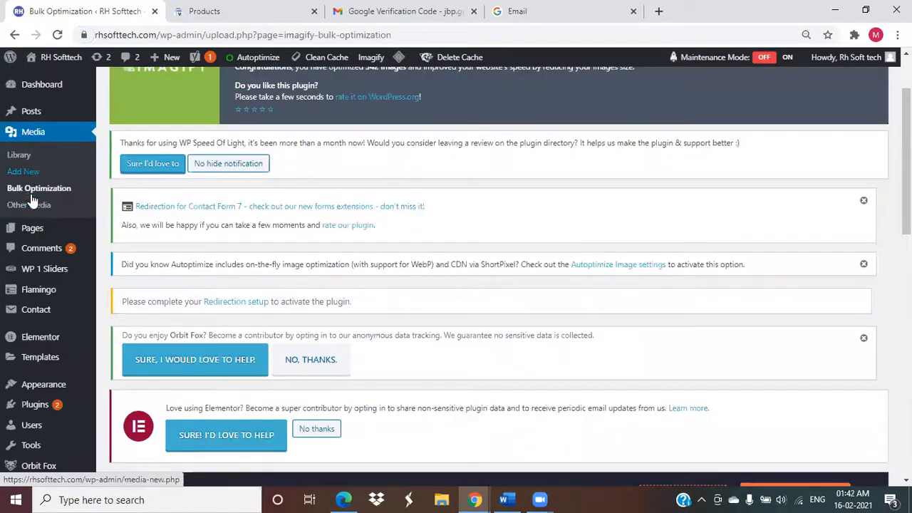
pyautogui.moveTo(43, 231)
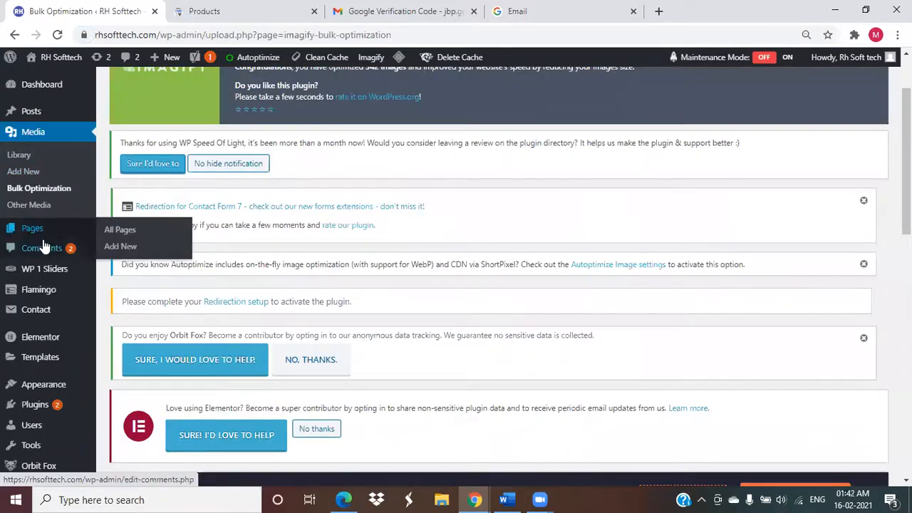
pyautogui.click(115, 232)
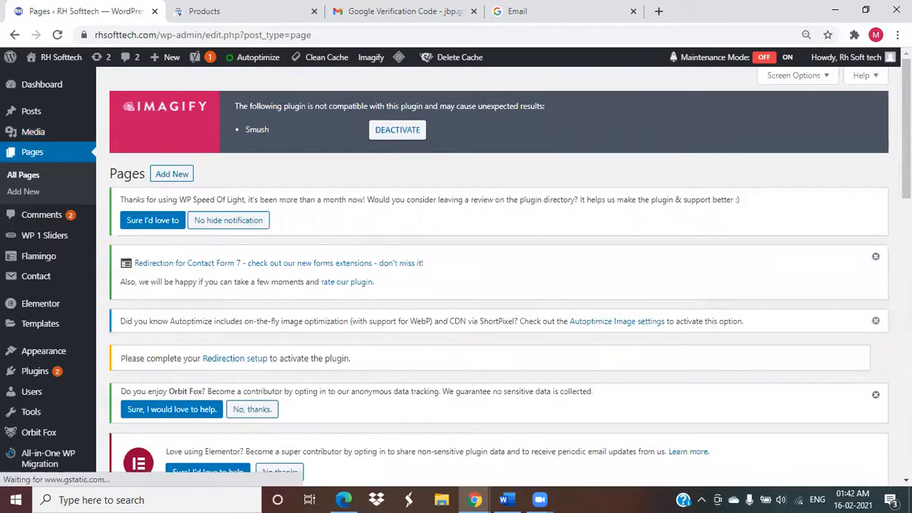
# Step: Find the SAP Basis Online Training page on the third page of the list and open it for editing
pyautogui.scroll(-10, 499, 278)
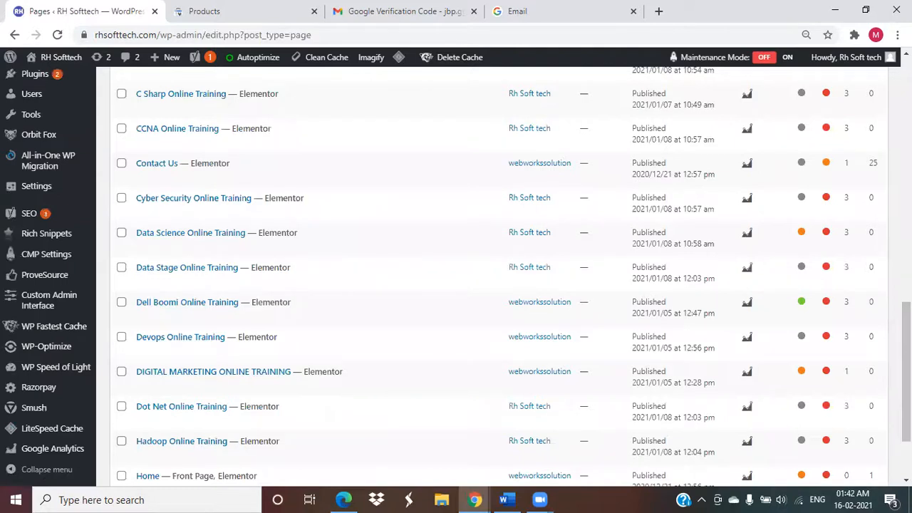
pyautogui.scroll(-2, 649, 459)
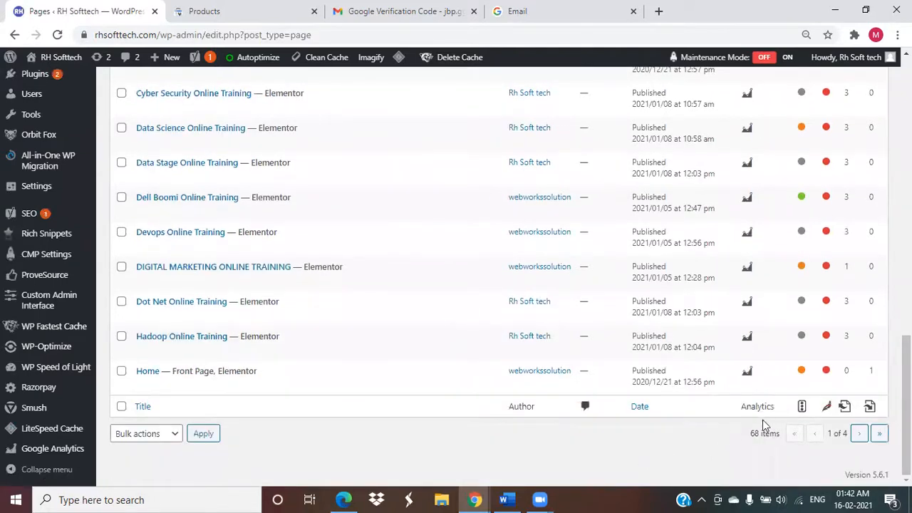
pyautogui.click(859, 434)
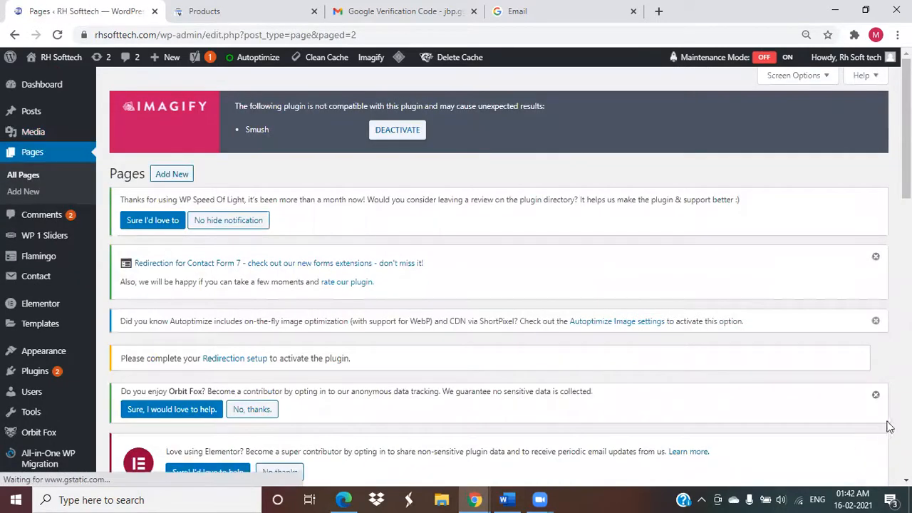
pyautogui.scroll(-5, 889, 426)
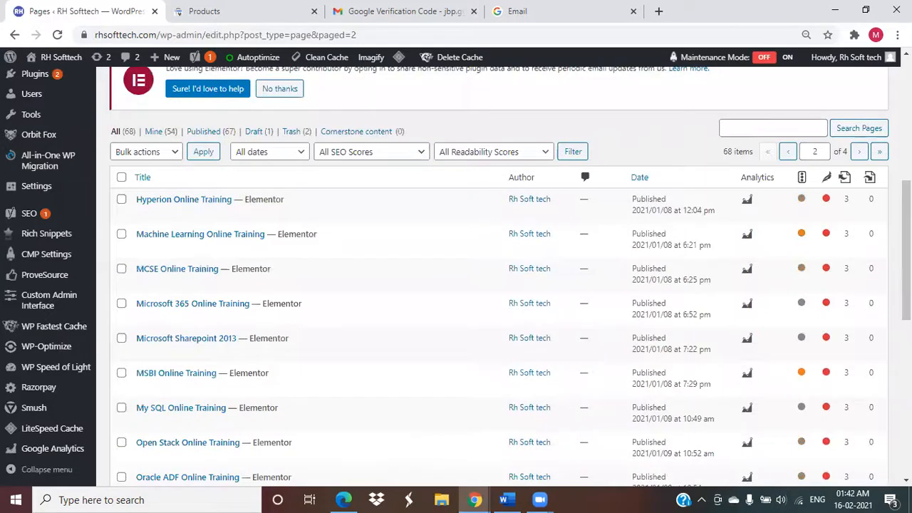
pyautogui.scroll(-5, 498, 285)
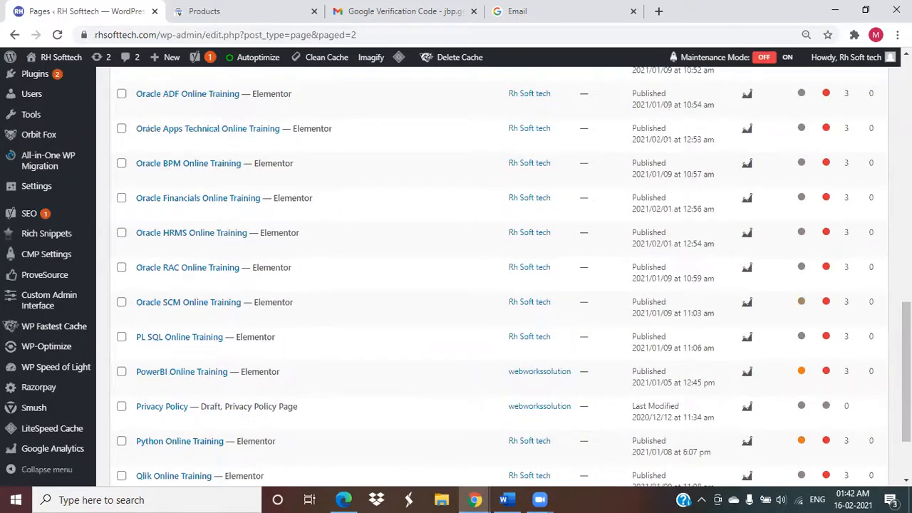
pyautogui.scroll(-2, 786, 461)
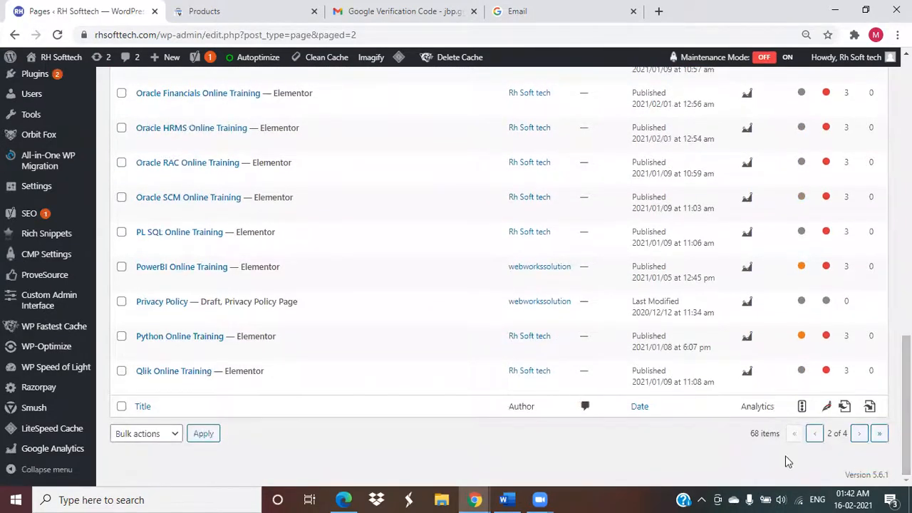
pyautogui.click(859, 436)
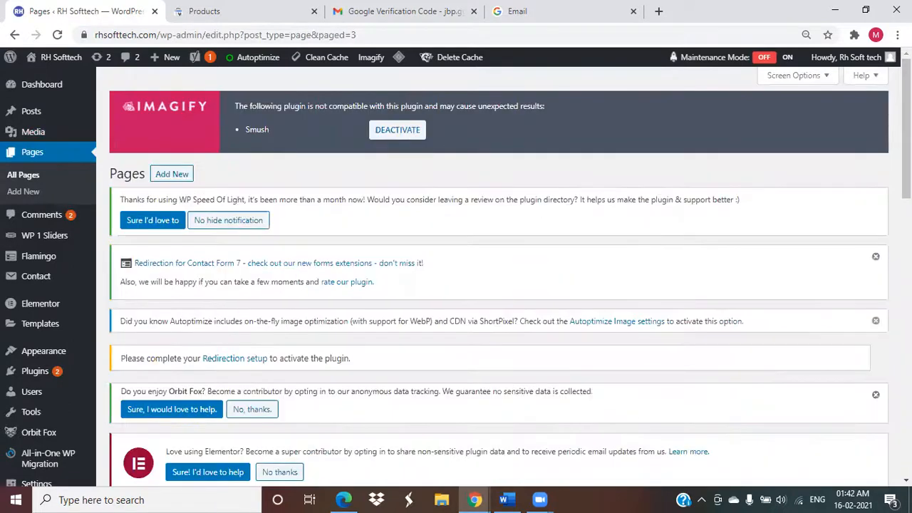
pyautogui.scroll(-5, 464, 336)
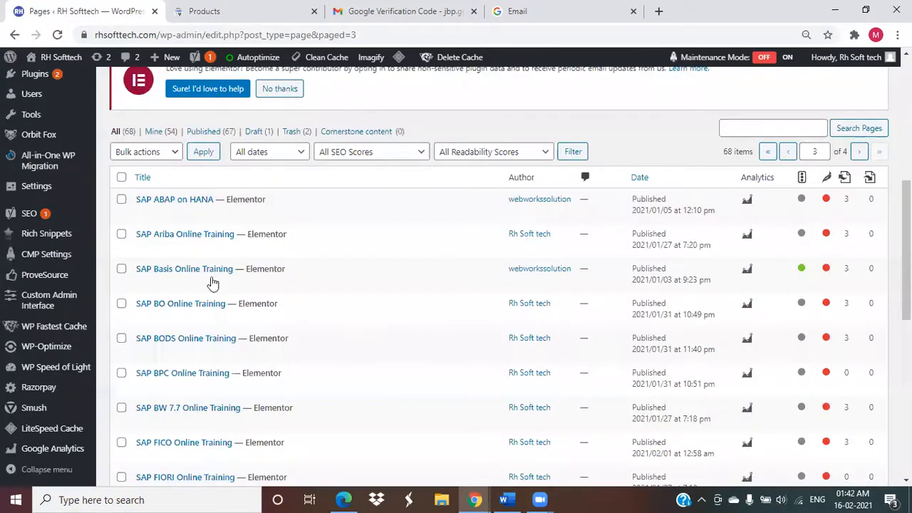
pyautogui.click(142, 282)
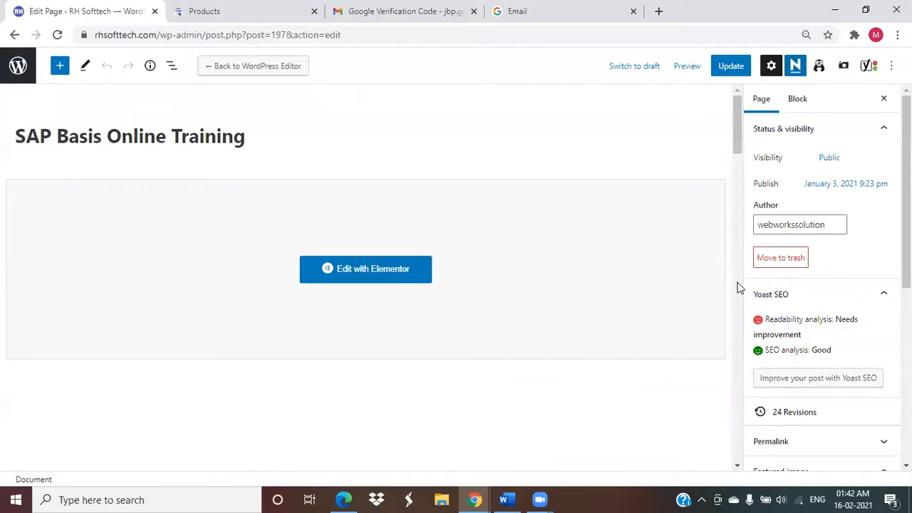
# Step: Examine the page's rich snippet fields, Yoast SEO settings, and header and footer script boxes for a place to add the schema
pyautogui.scroll(-5, 738, 287)
pyautogui.scroll(-10, 738, 305)
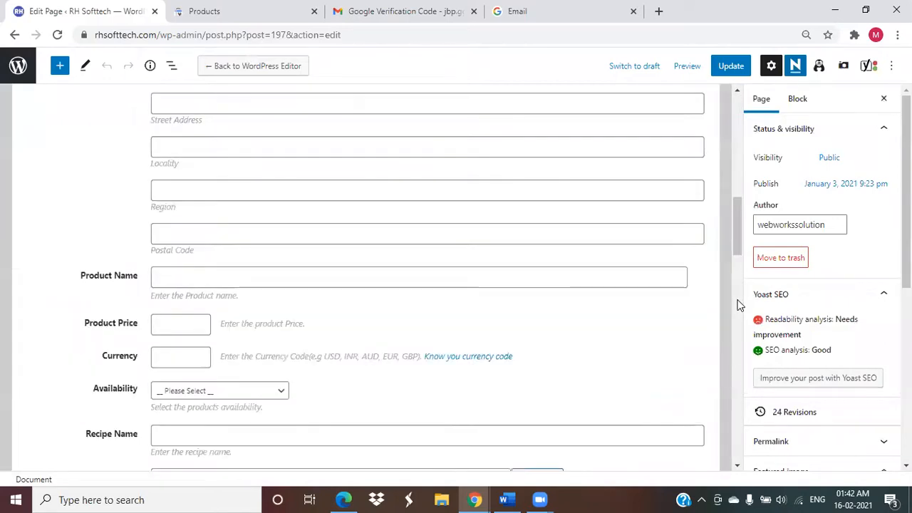
pyautogui.scroll(-5, 731, 352)
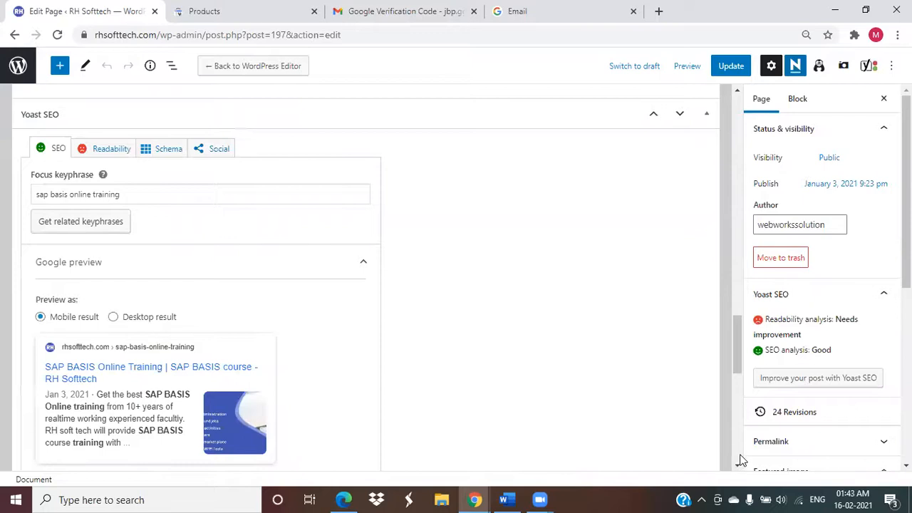
pyautogui.scroll(-5, 741, 459)
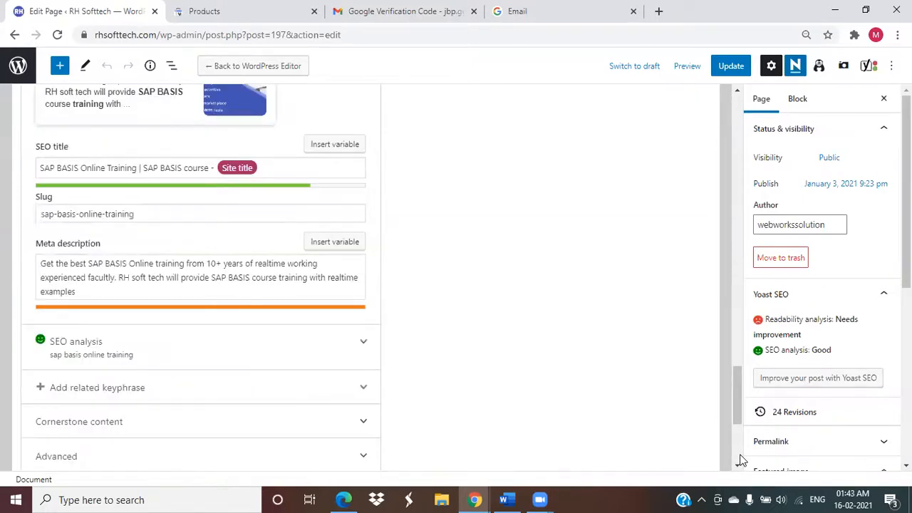
pyautogui.scroll(-4, 740, 460)
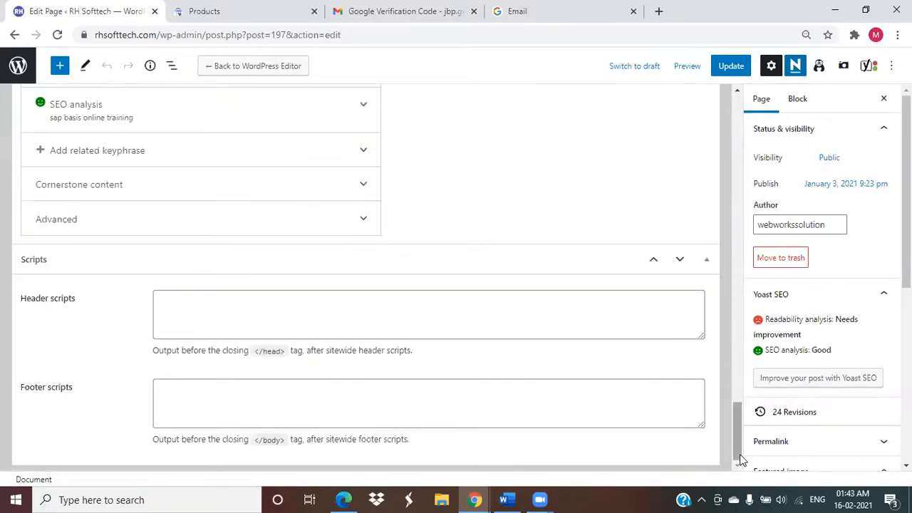
pyautogui.scroll(5, 736, 346)
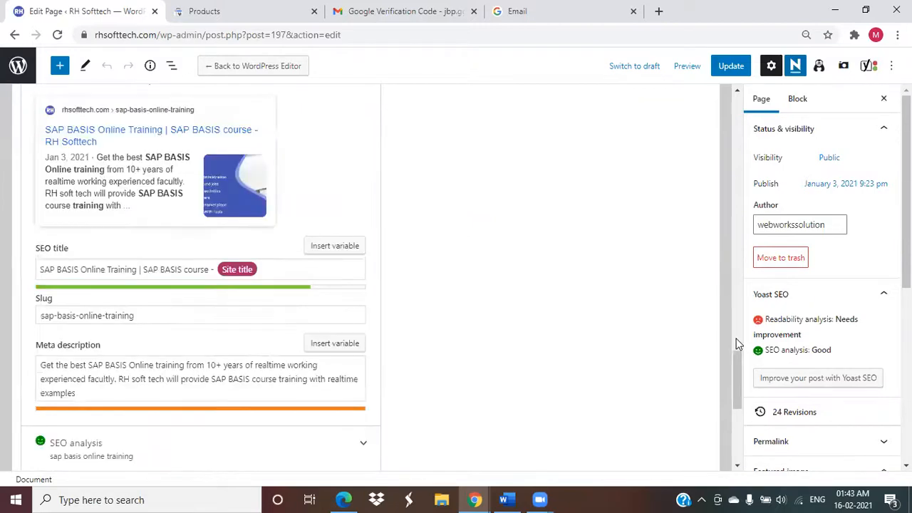
pyautogui.scroll(5, 736, 272)
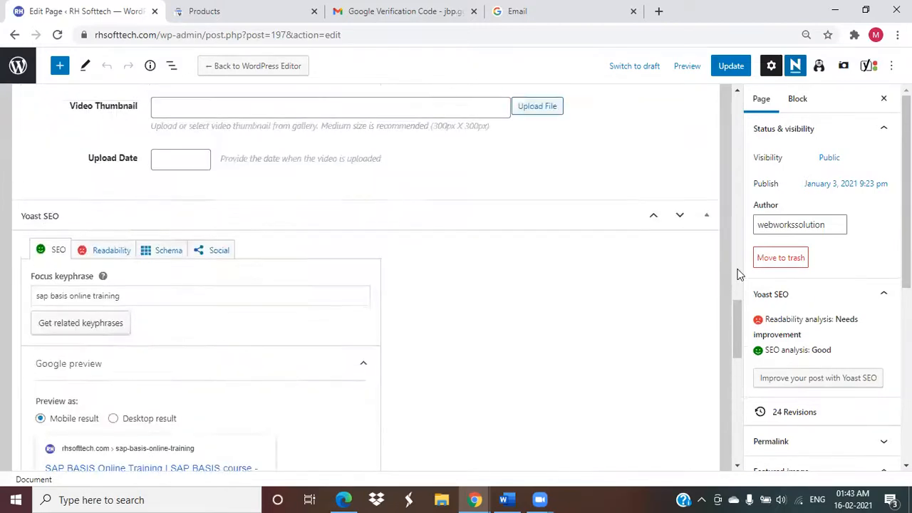
pyautogui.scroll(5, 736, 207)
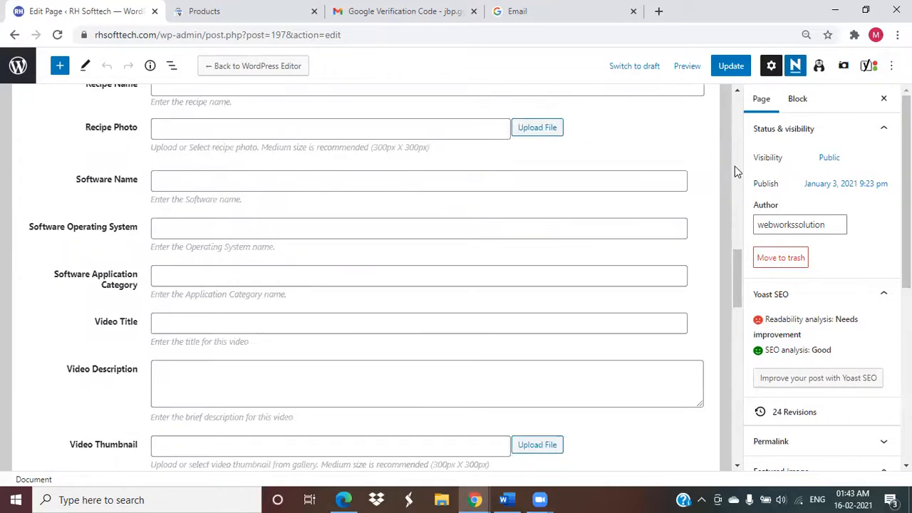
pyautogui.scroll(5, 734, 166)
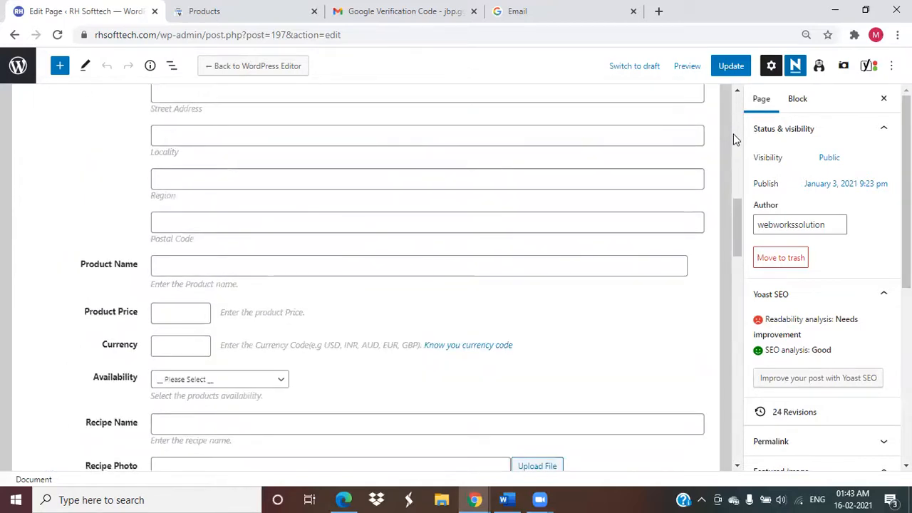
pyautogui.scroll(10, 736, 140)
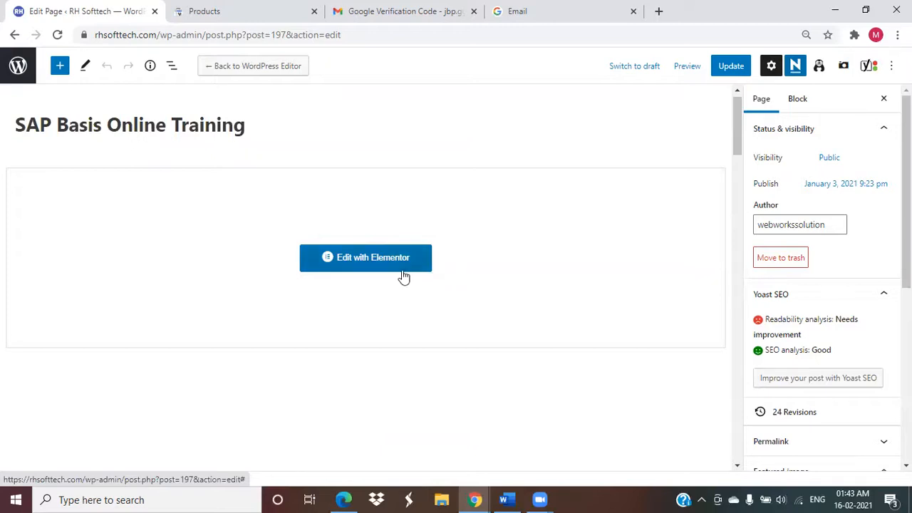
# Step: Open the page in the Elementor editor and add an empty single-column section below the existing content
pyautogui.click(84, 68)
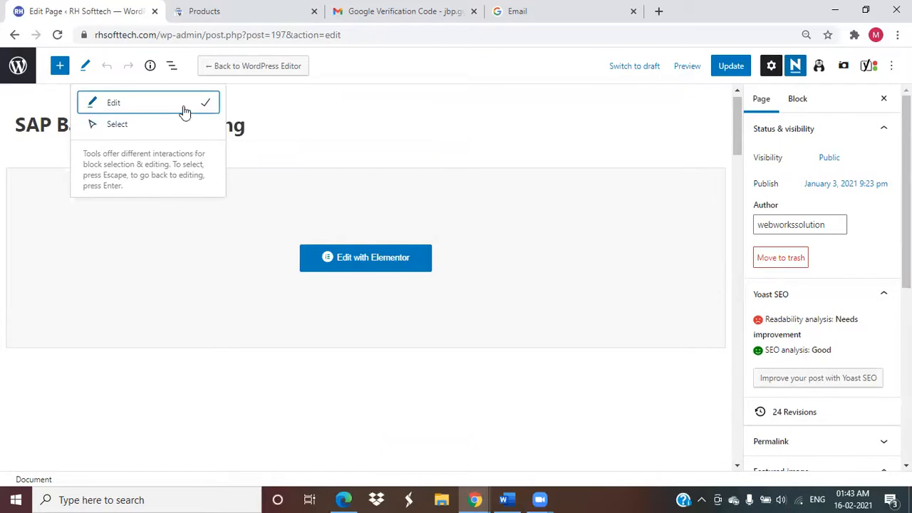
pyautogui.click(229, 329)
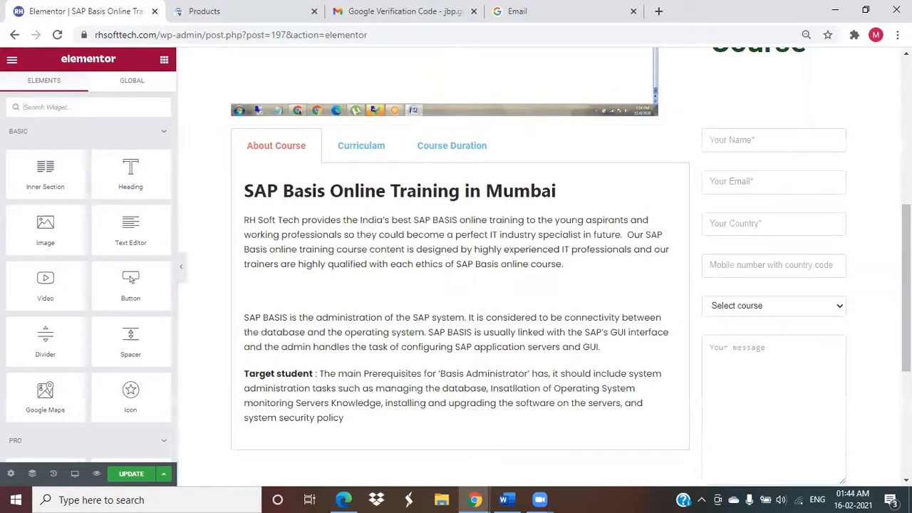
pyautogui.scroll(-1, 570, 267)
pyautogui.scroll(-3, 538, 267)
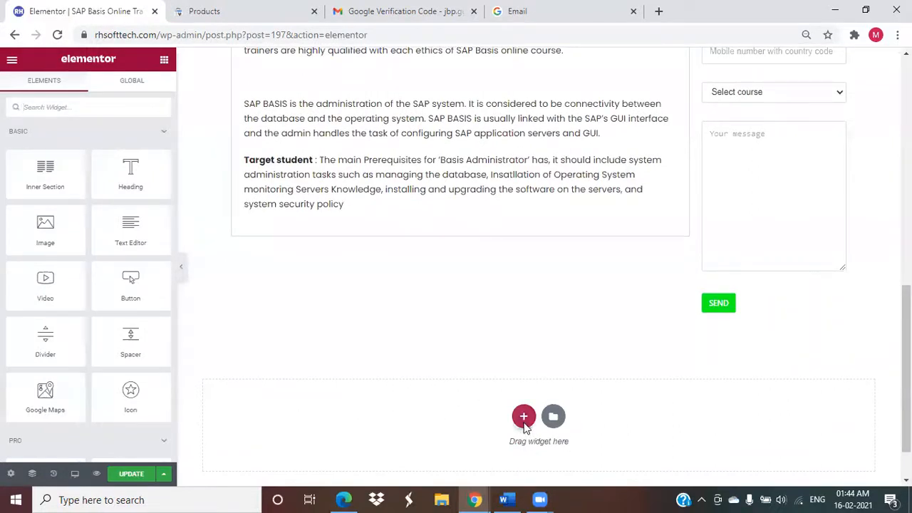
pyautogui.click(524, 419)
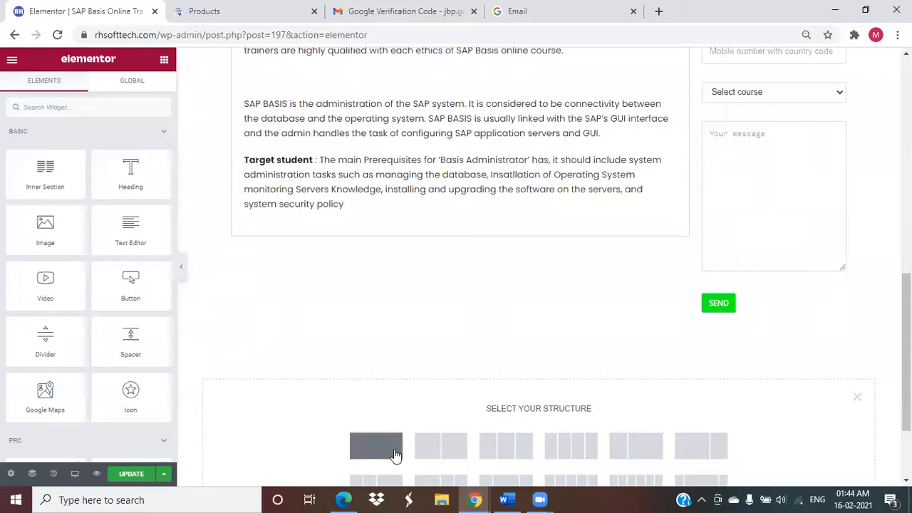
pyautogui.click(395, 450)
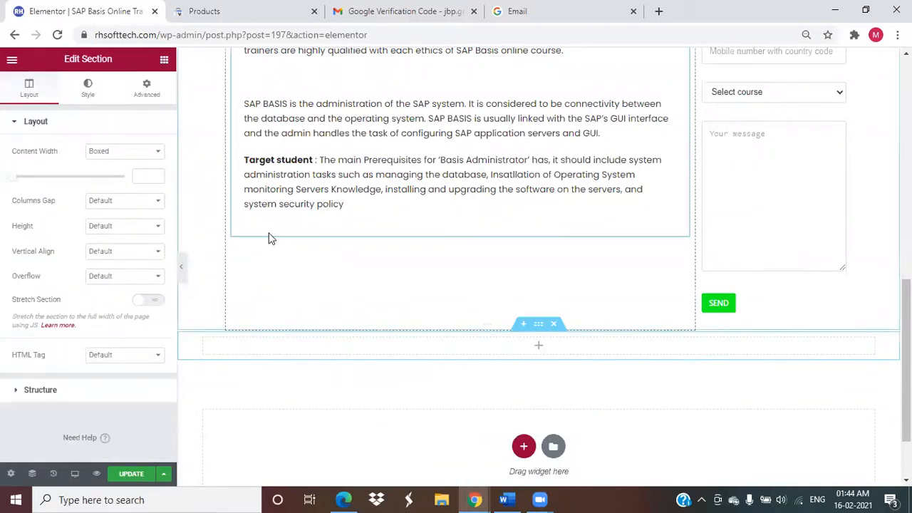
pyautogui.click(14, 36)
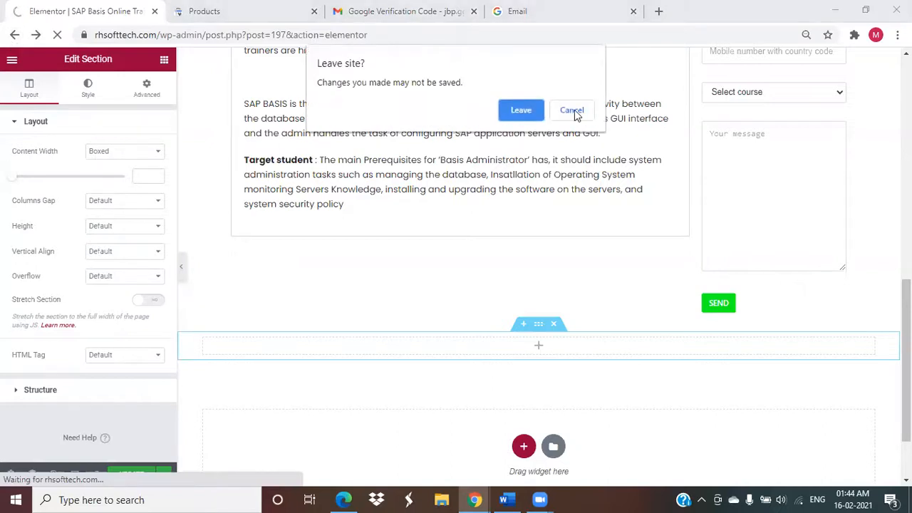
pyautogui.click(570, 112)
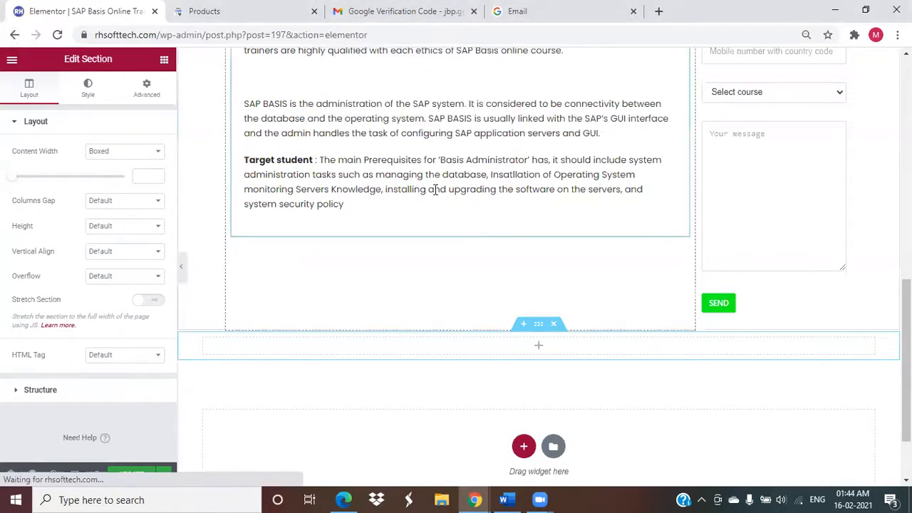
# Step: Search the widgets for "html" and place an HTML widget in the new empty section
pyautogui.click(539, 349)
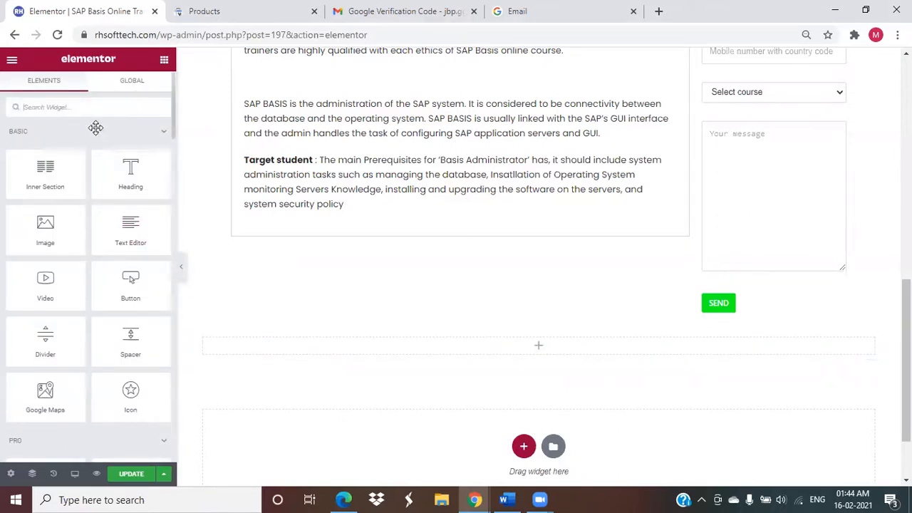
pyautogui.write('html')
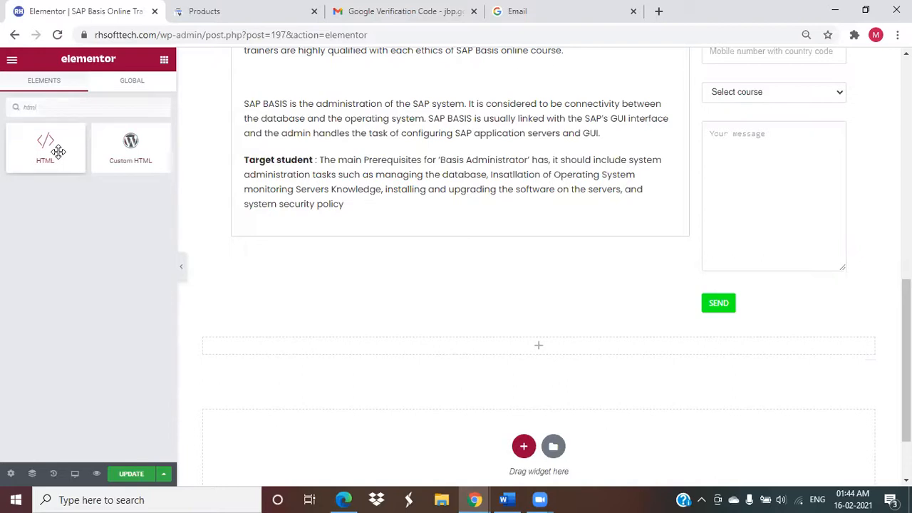
pyautogui.moveTo(58, 151); pyautogui.dragTo(536, 343)
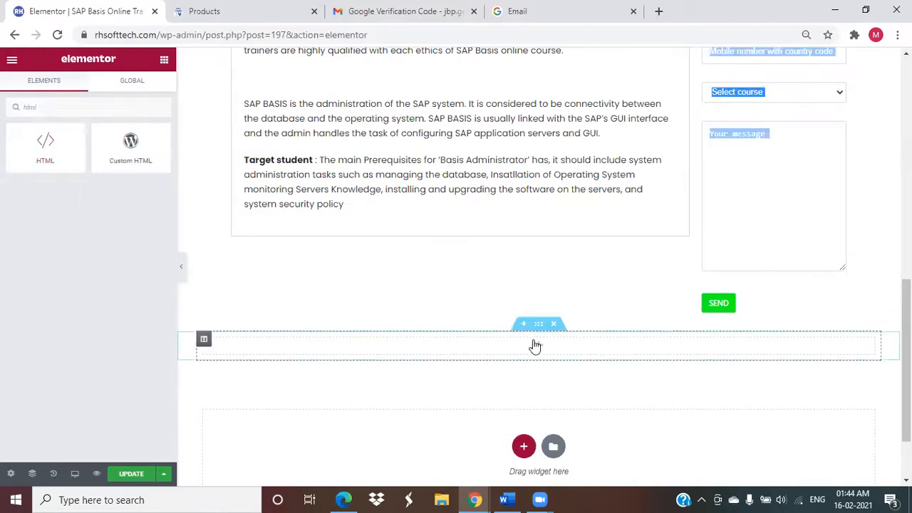
pyautogui.click(535, 345)
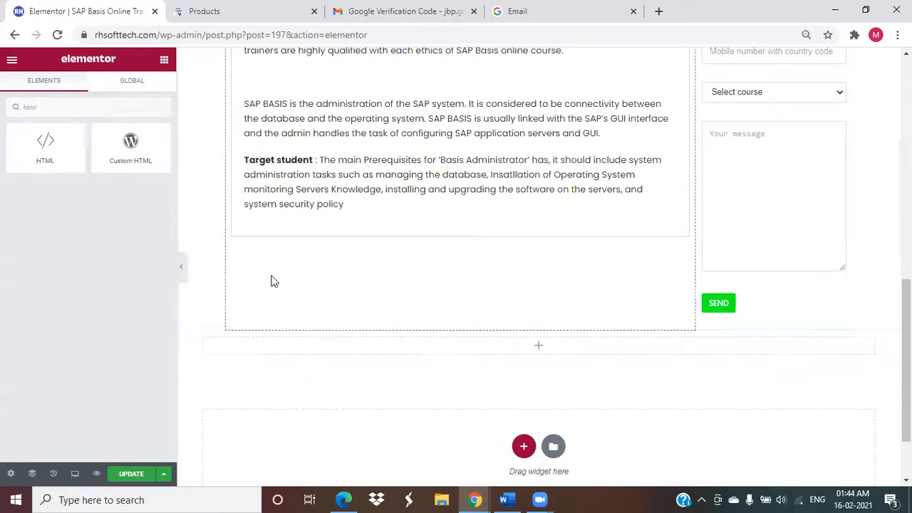
pyautogui.moveTo(40, 155); pyautogui.dragTo(438, 347)
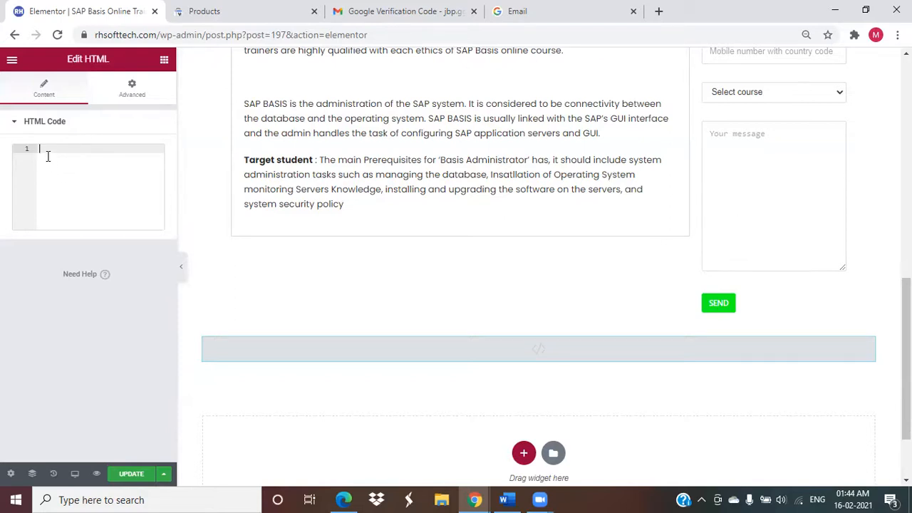
# Step: Paste the copied JSON-LD Product schema script into the HTML widget's code
pyautogui.hotkey('ctrl', 'v')
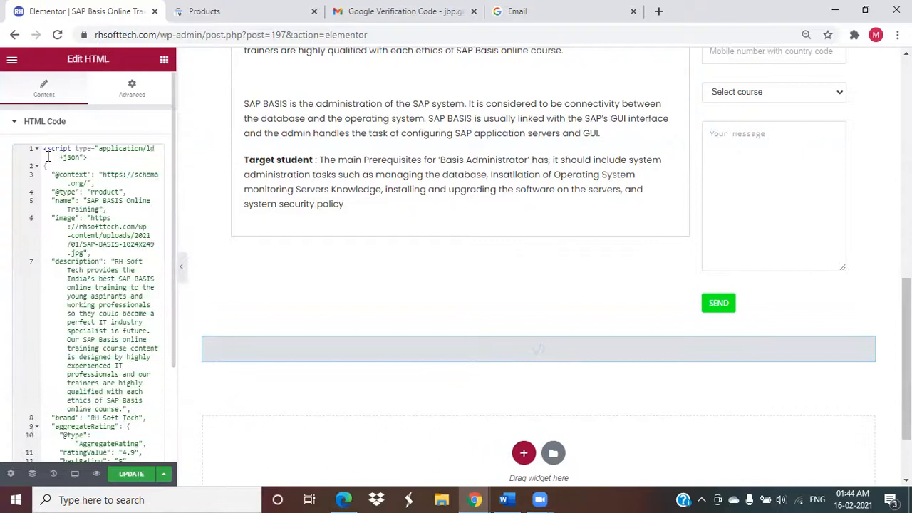
pyautogui.hotkey('ctrl', 'z')
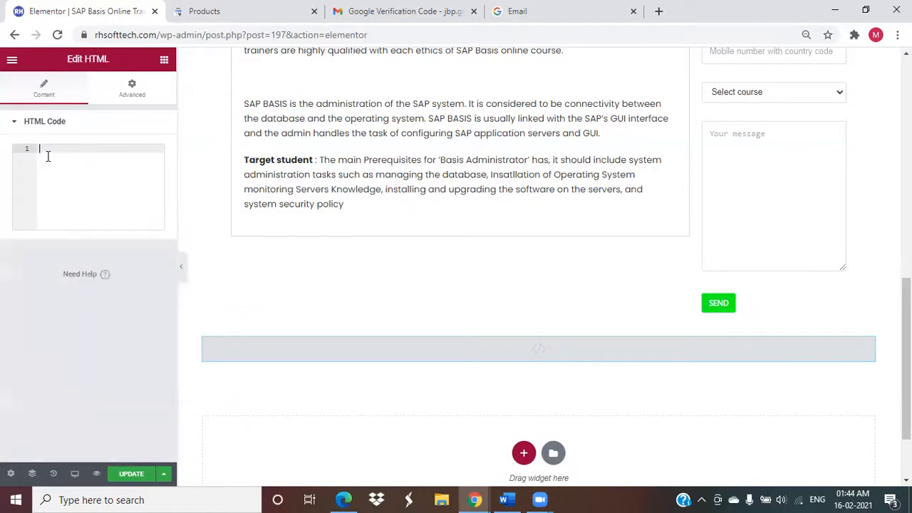
pyautogui.hotkey('ctrl', 'v')
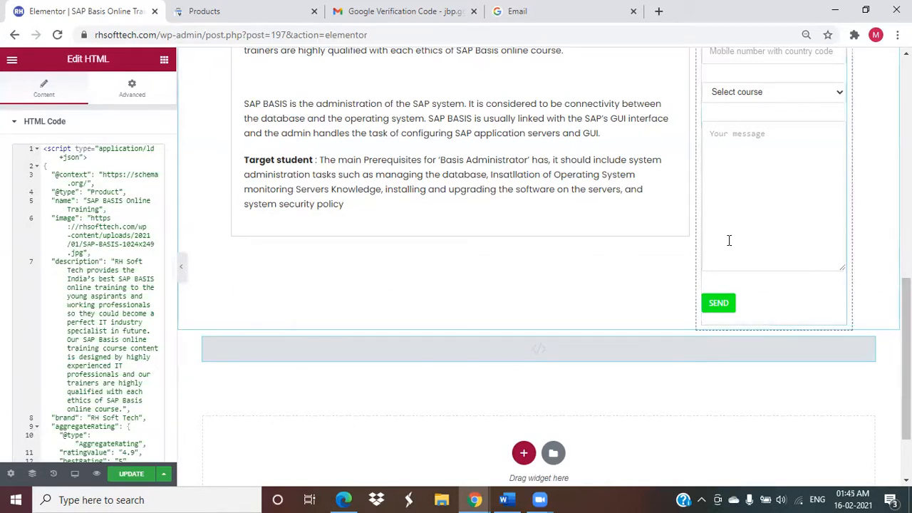
# Step: Preview the changed SAP BASIS training page in a new browser tab and look through its lower part
pyautogui.click(97, 474)
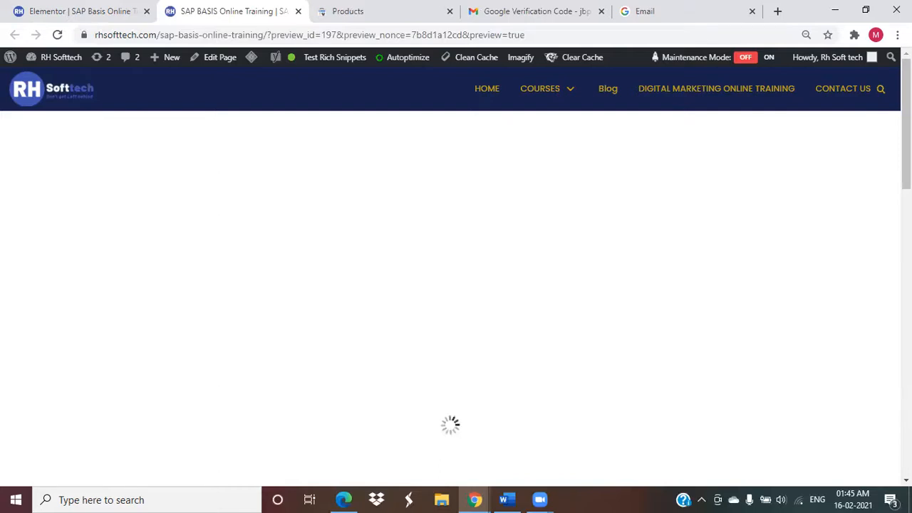
pyautogui.click(906, 250)
pyautogui.scroll(-7, 456, 271)
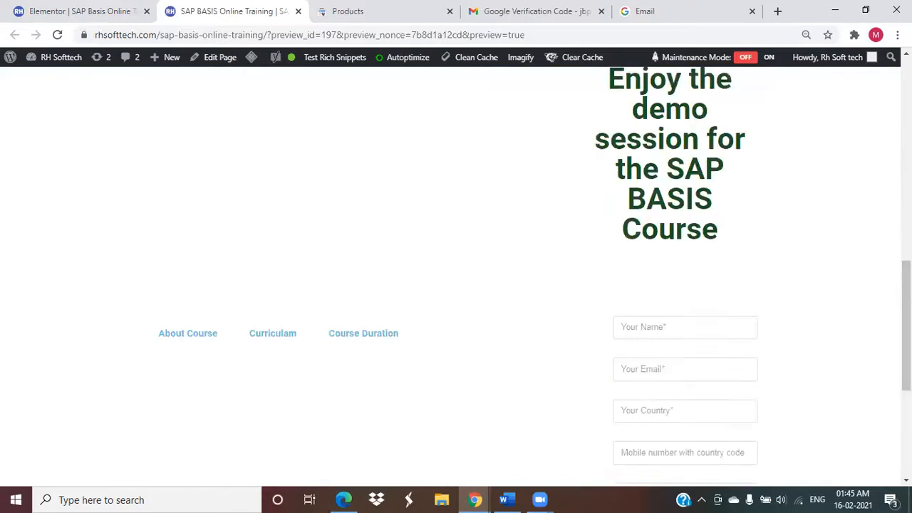
# Step: Open the source code of the previewed SAP BASIS training page and search it for "sch" to locate the Product schema script
pyautogui.scroll(-1, 456, 270)
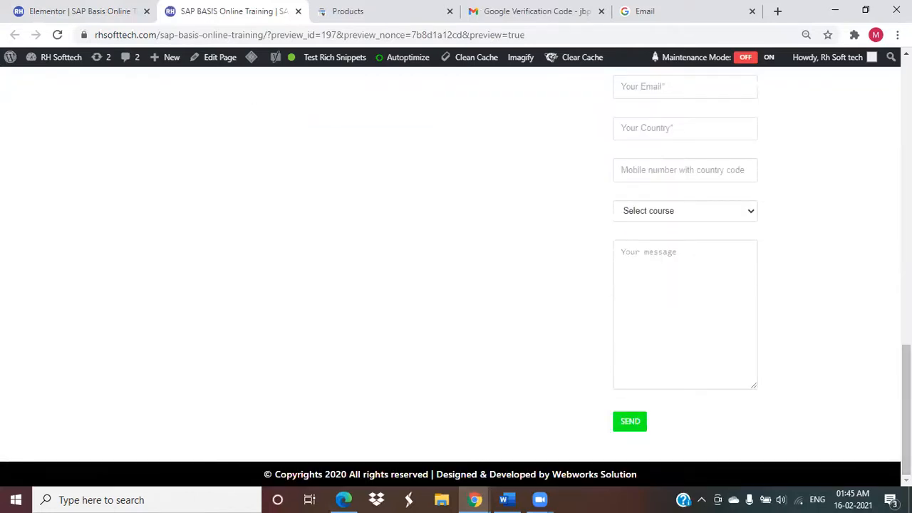
pyautogui.scroll(10, 456, 271)
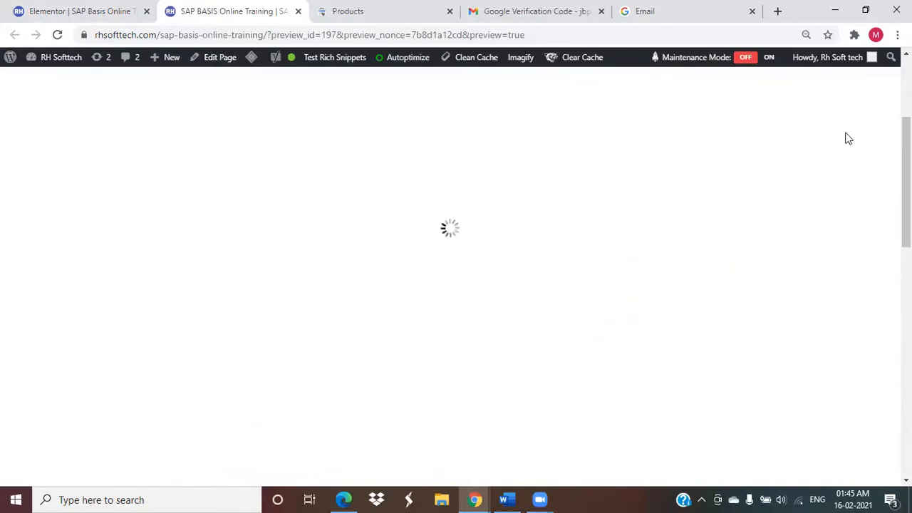
pyautogui.hotkey('ctrl', 'u')
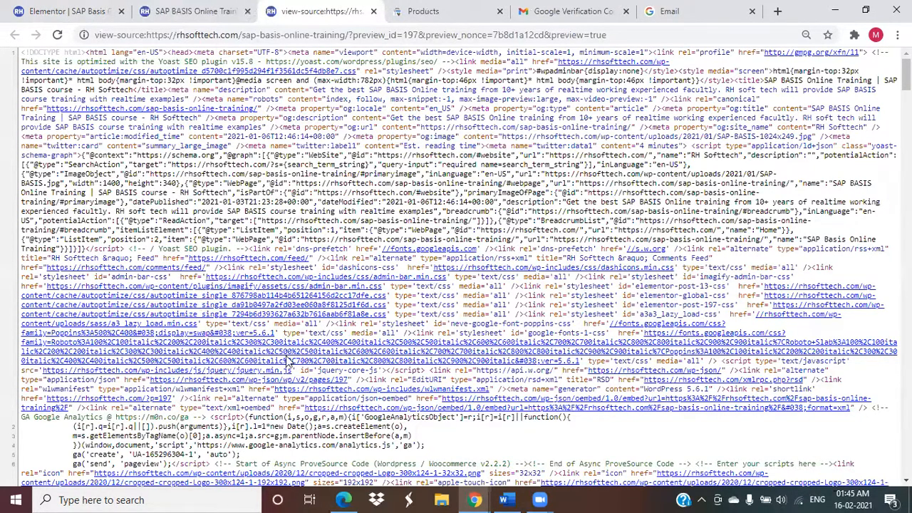
pyautogui.hotkey('ctrl', 'f')
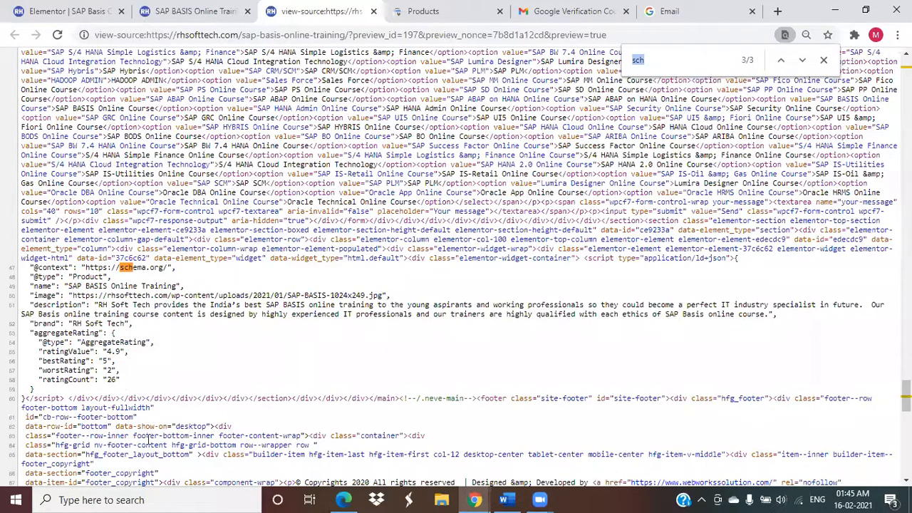
# Step: Return to the Elementor editor and update the SAP BASIS page with the new HTML widget
pyautogui.hotkey('ctrl', '1')
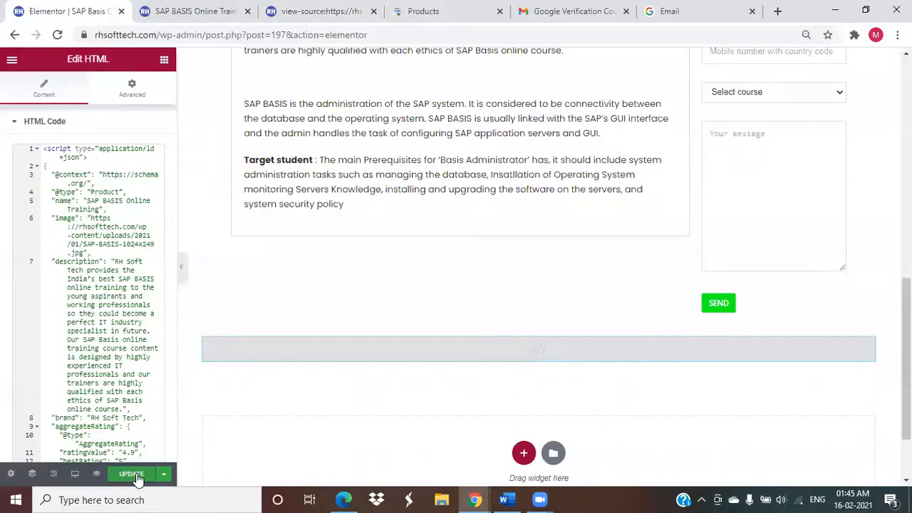
pyautogui.click(132, 474)
# Step: Search the web for "schema checker" in a new browser tab and open Google's Rich Results Test
pyautogui.click(778, 11)
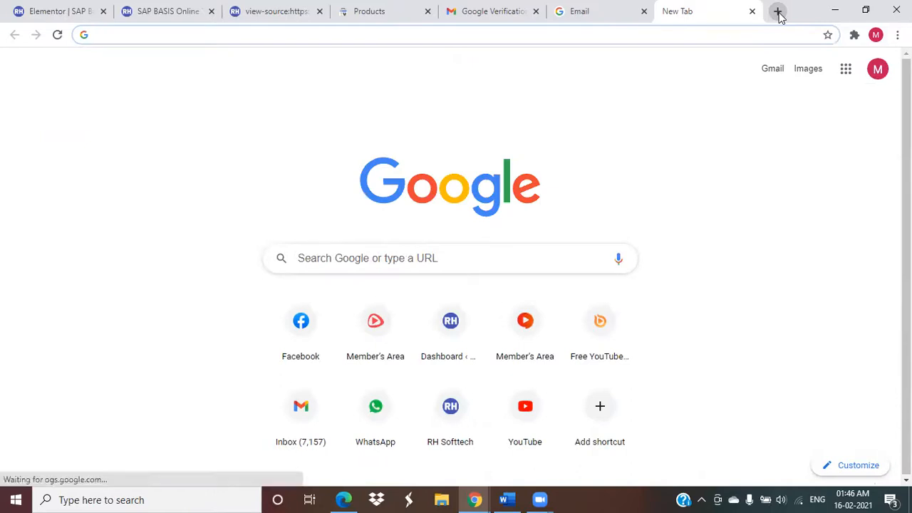
pyautogui.write('sc')
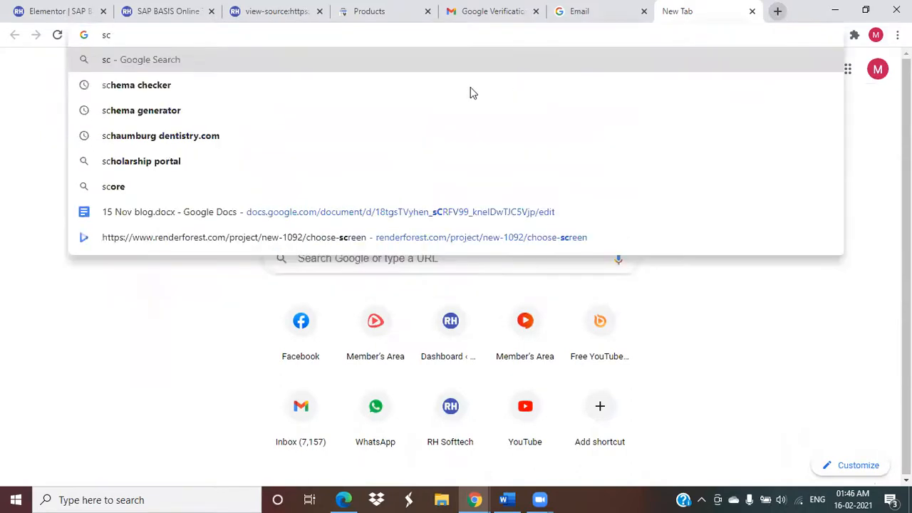
pyautogui.click(388, 92)
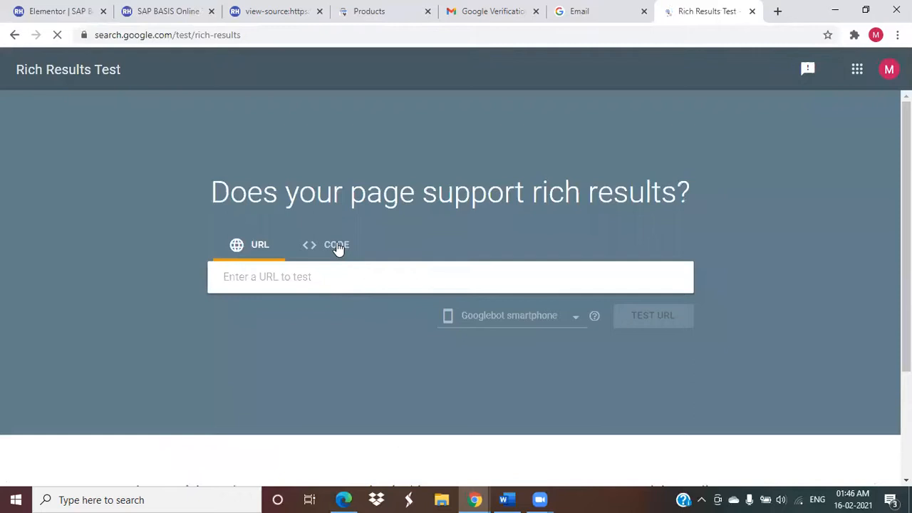
# Step: Paste the copied Product schema script as code input in the Rich Results Test and run the test for Googlebot smartphone
pyautogui.click(331, 250)
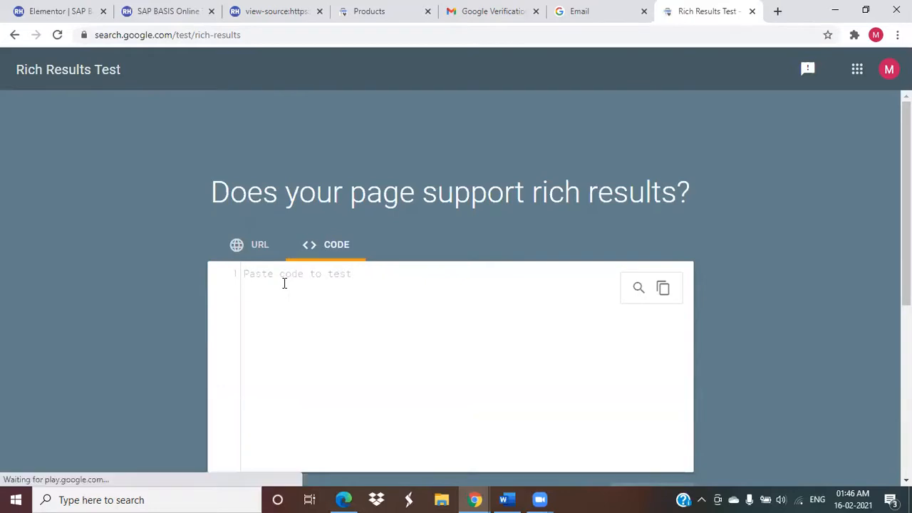
pyautogui.hotkey('ctrl', 'v')
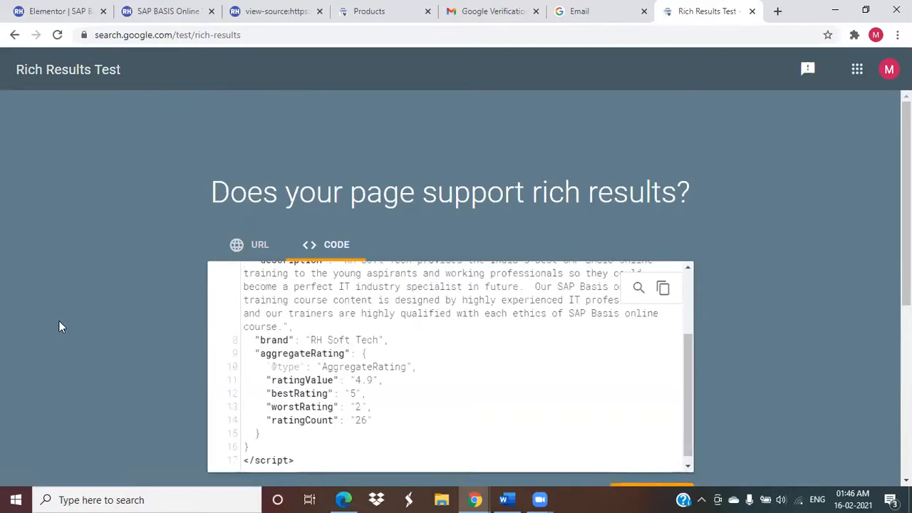
pyautogui.scroll(-4, 59, 322)
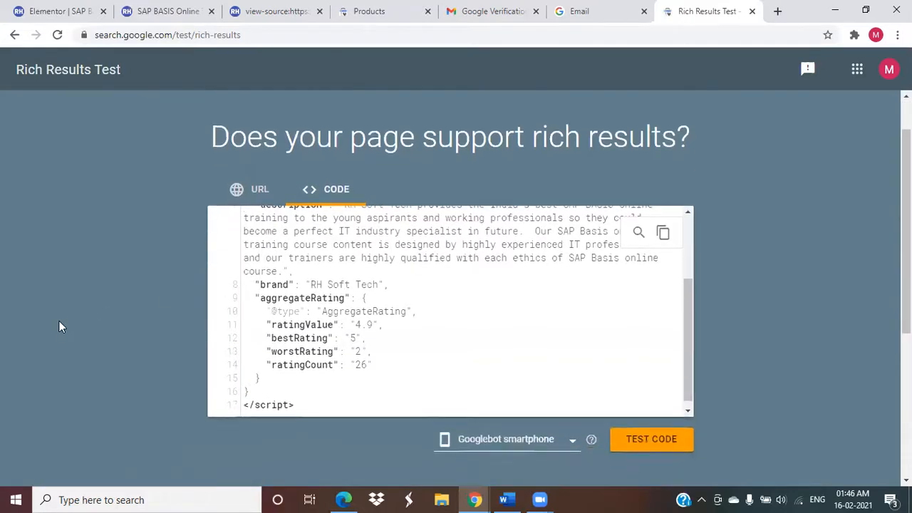
pyautogui.scroll(-1, 59, 321)
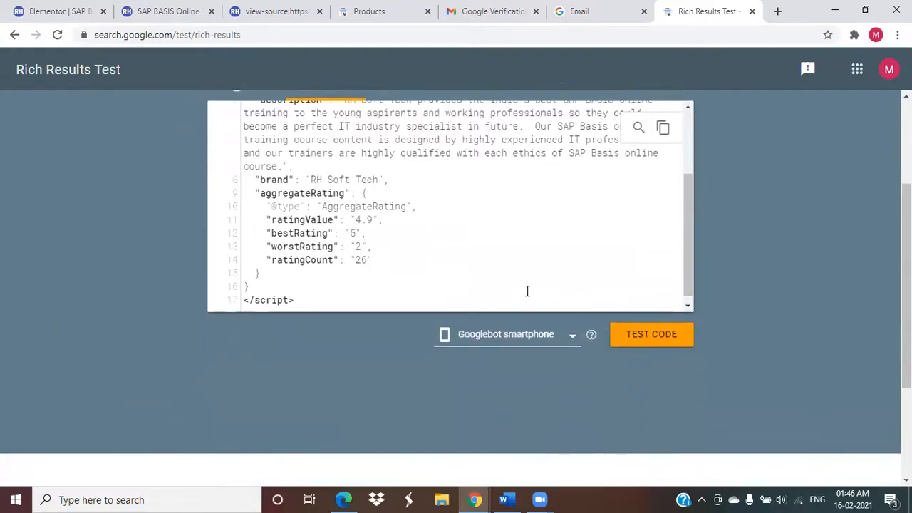
pyautogui.click(636, 341)
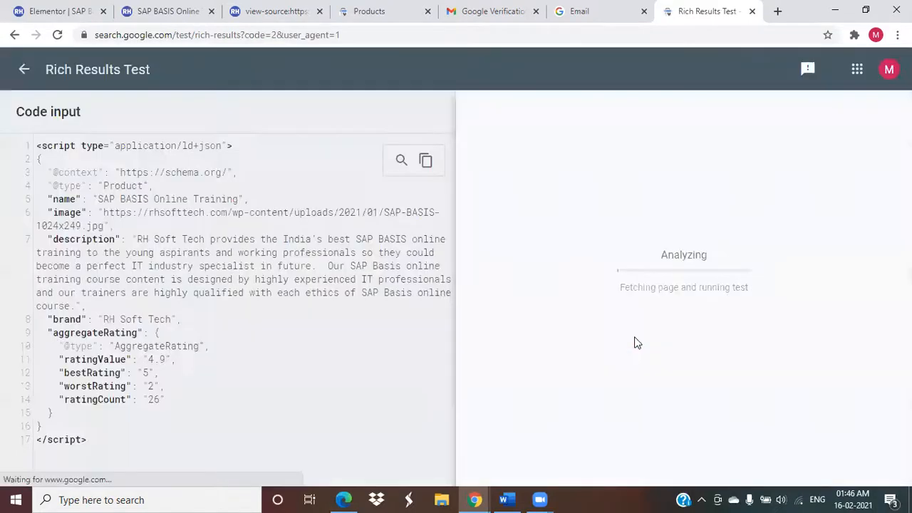